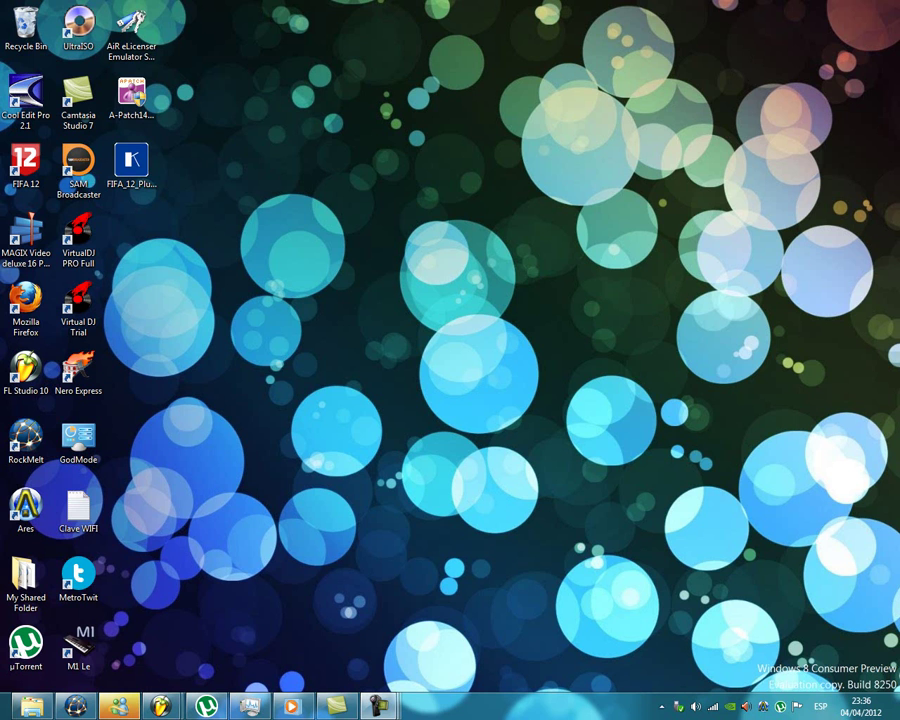
Switch to the FL Studio window with the empty playlist and show the step sequencer for Pattern 2.
mouse_move(160, 706)
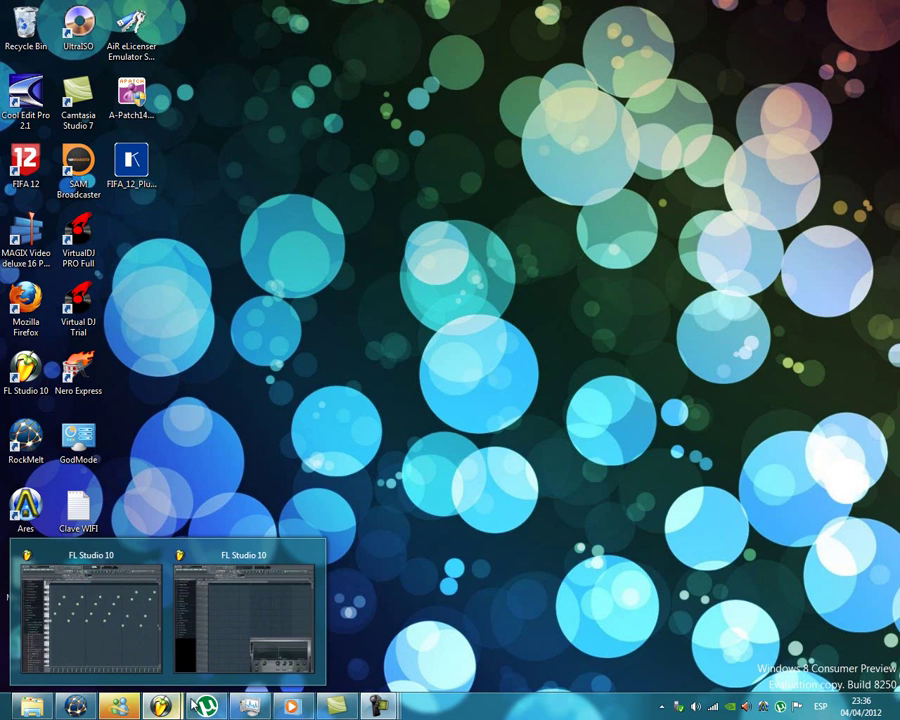
click(215, 616)
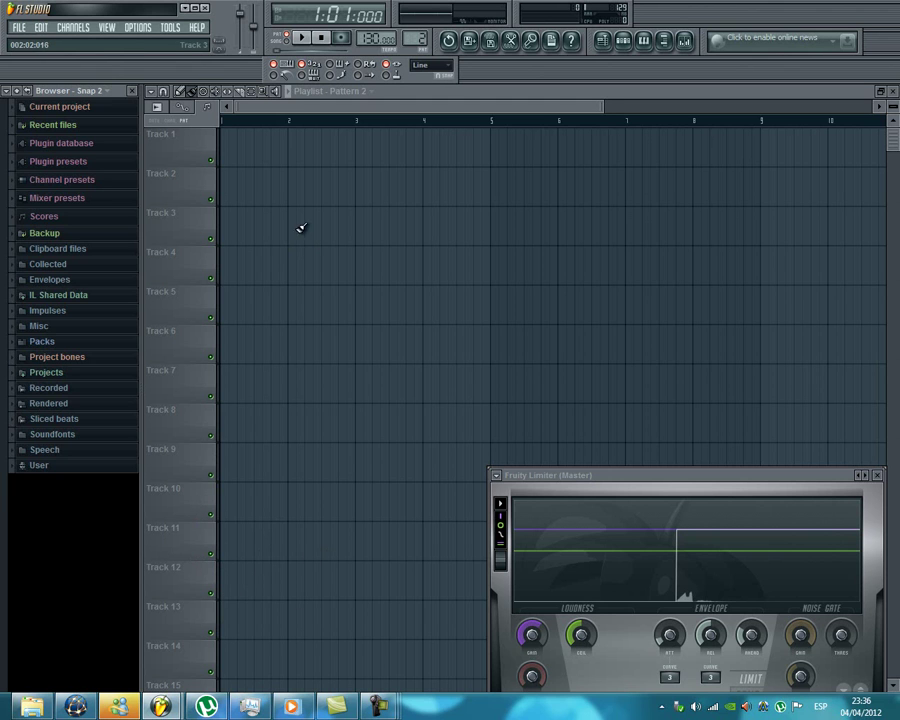
click(538, 117)
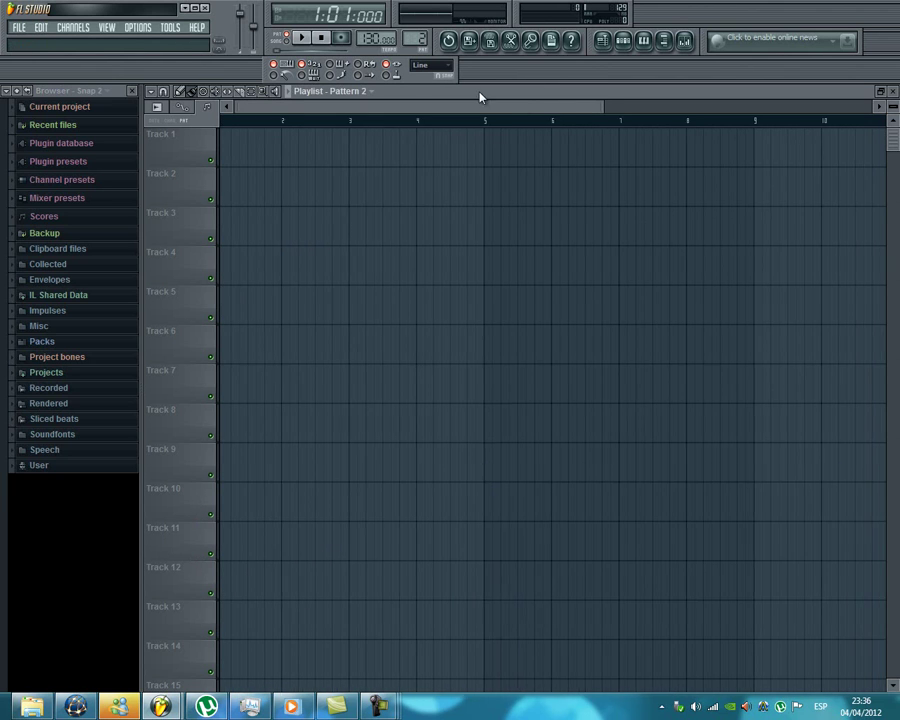
click(609, 43)
click(610, 43)
click(625, 45)
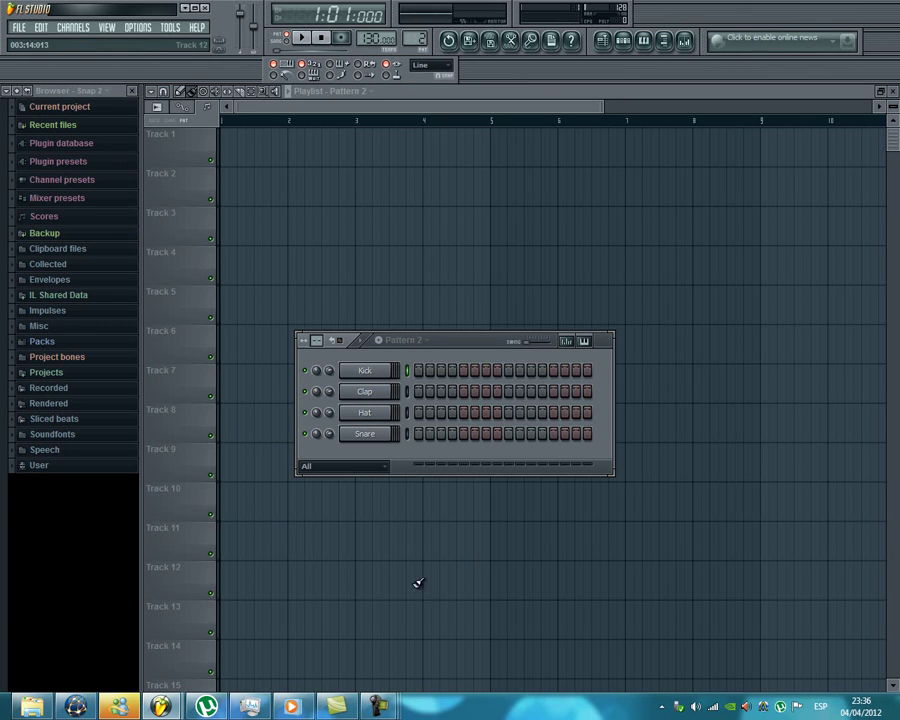
Add the first 14inAAMX Closed sample from Misc > Used by demo projects > Midnight as a new channel below Snare.
click(45, 326)
click(70, 357)
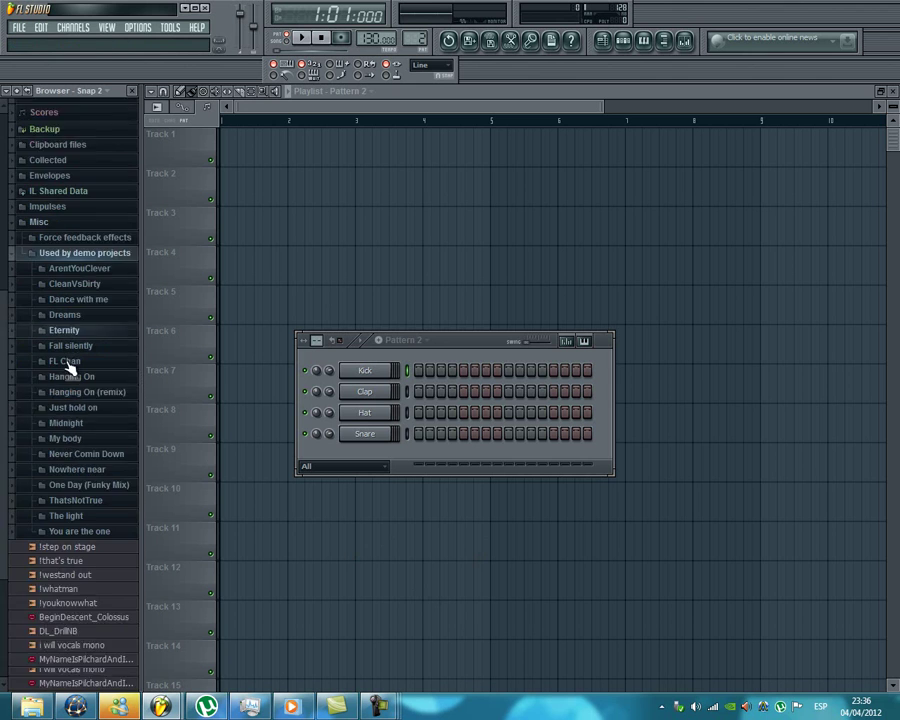
click(68, 350)
drag(72, 366, 373, 458)
click(373, 458)
From the new sample channel's Replace options, mark Nexus as a favorite generator plugin and close the plugin list.
right_click(390, 455)
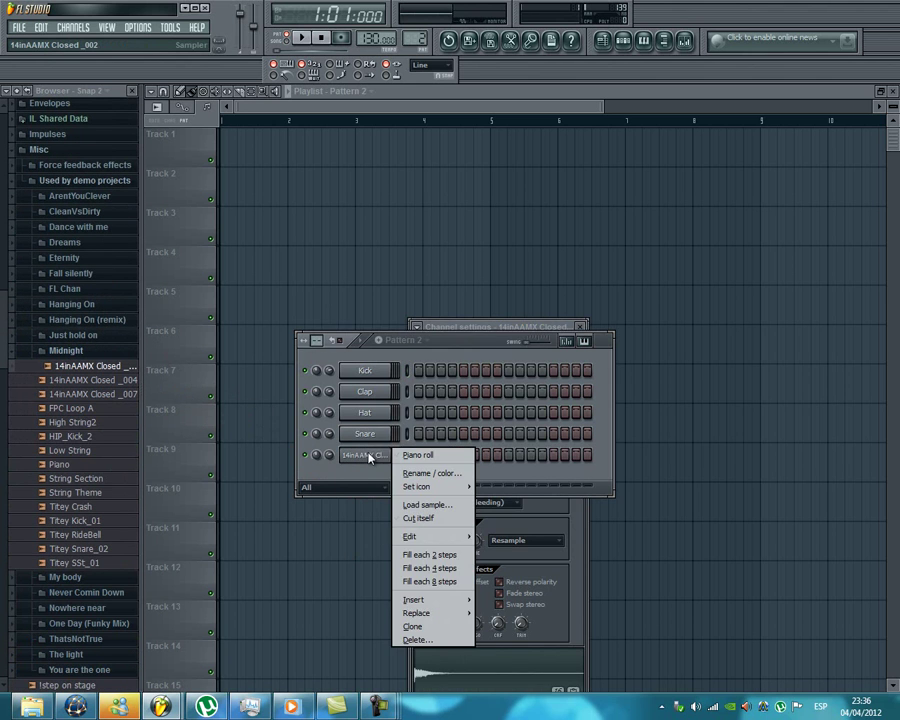
mouse_move(440, 614)
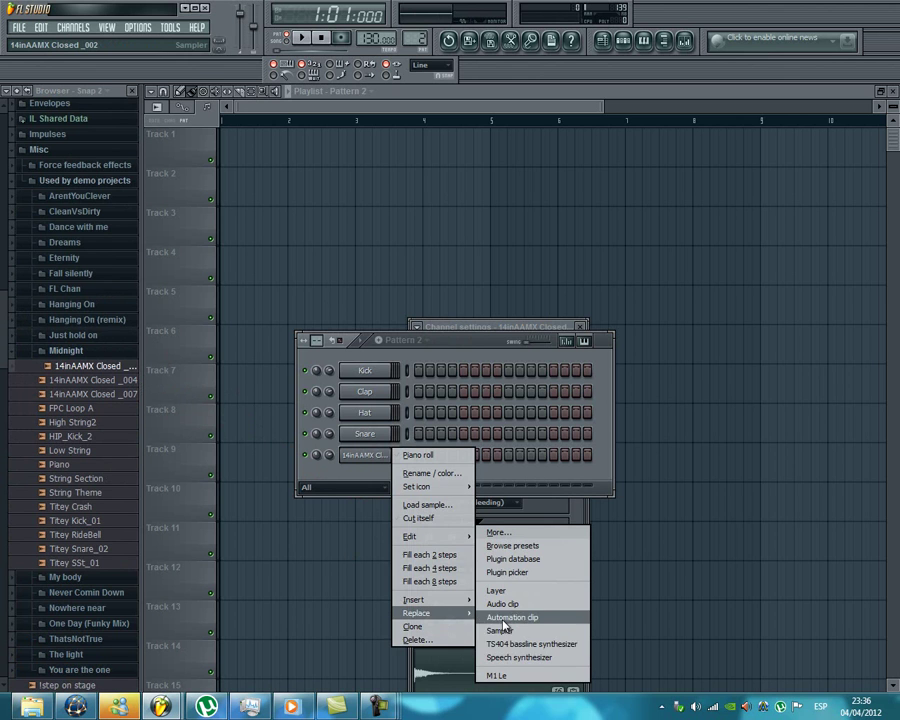
click(491, 540)
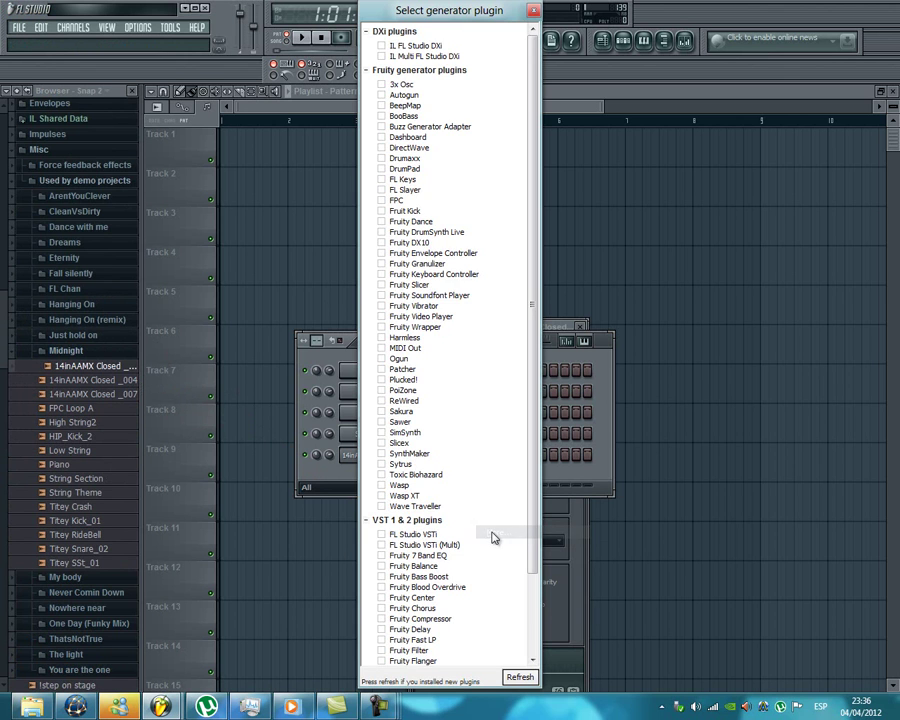
scroll(395, 640, down, 4)
click(382, 640)
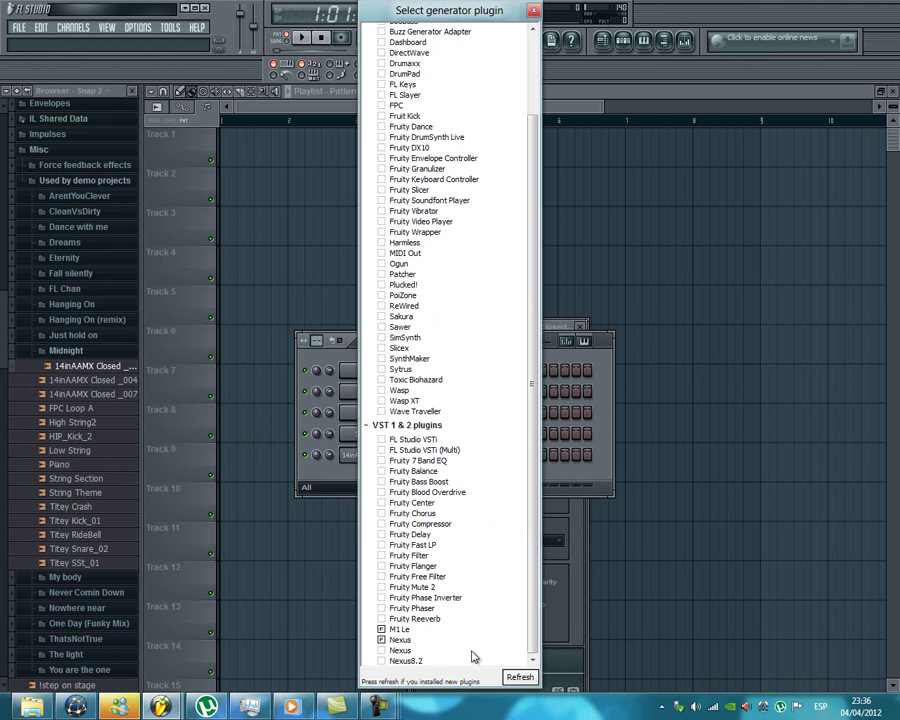
click(354, 461)
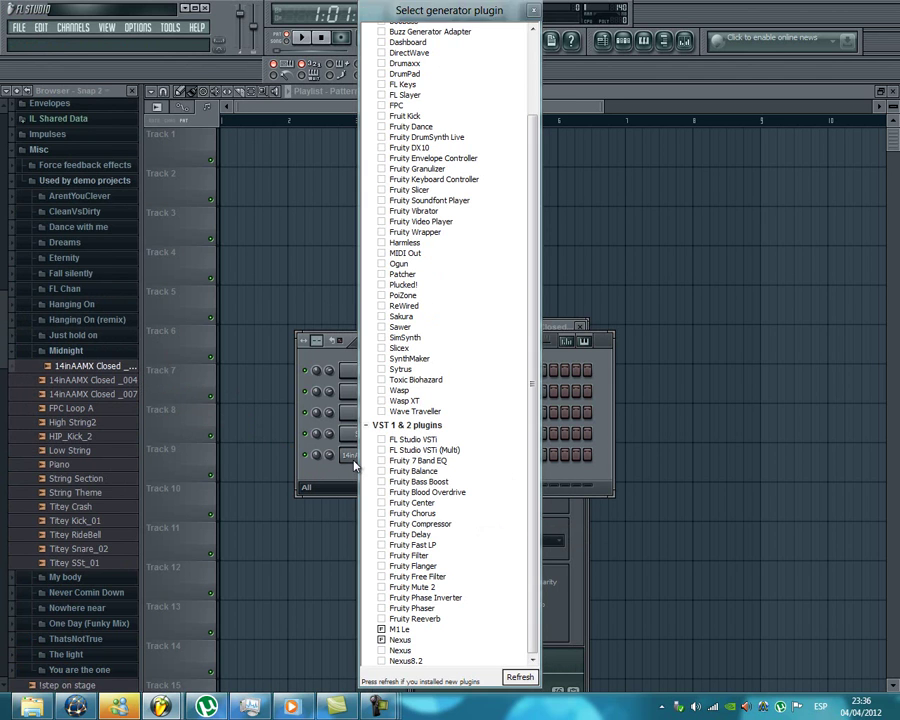
click(532, 14)
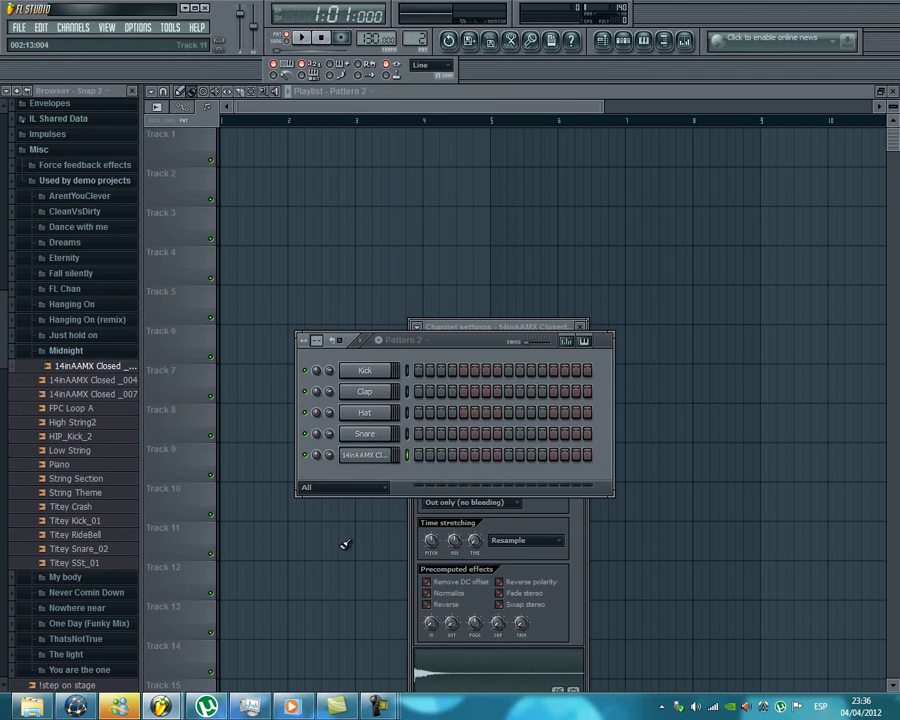
Replace the 14inAAMX sample channel with the Nexus plugin.
right_click(372, 455)
mouse_move(440, 613)
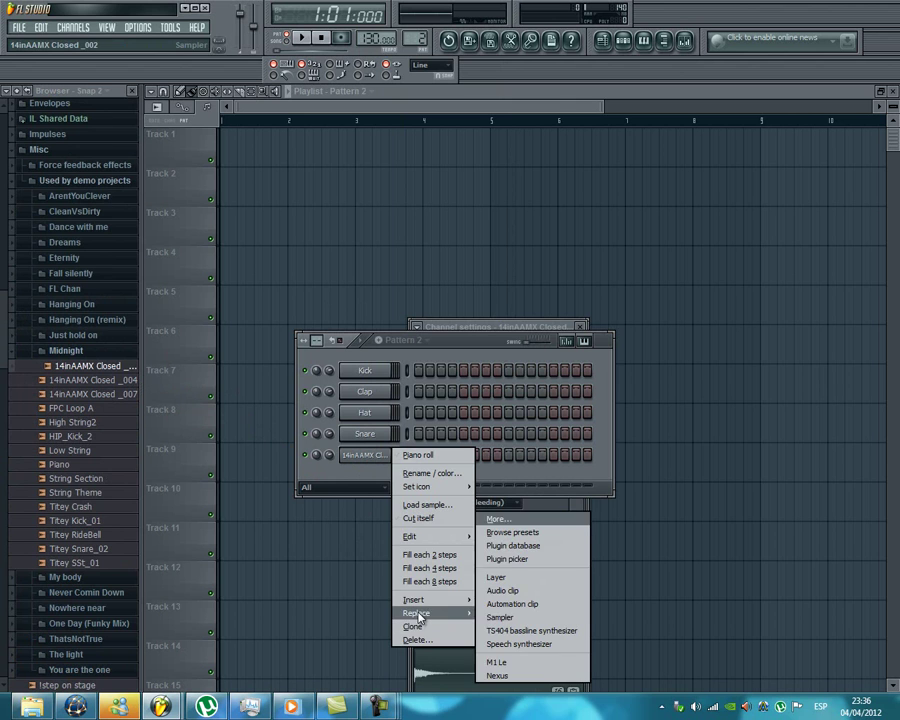
click(524, 675)
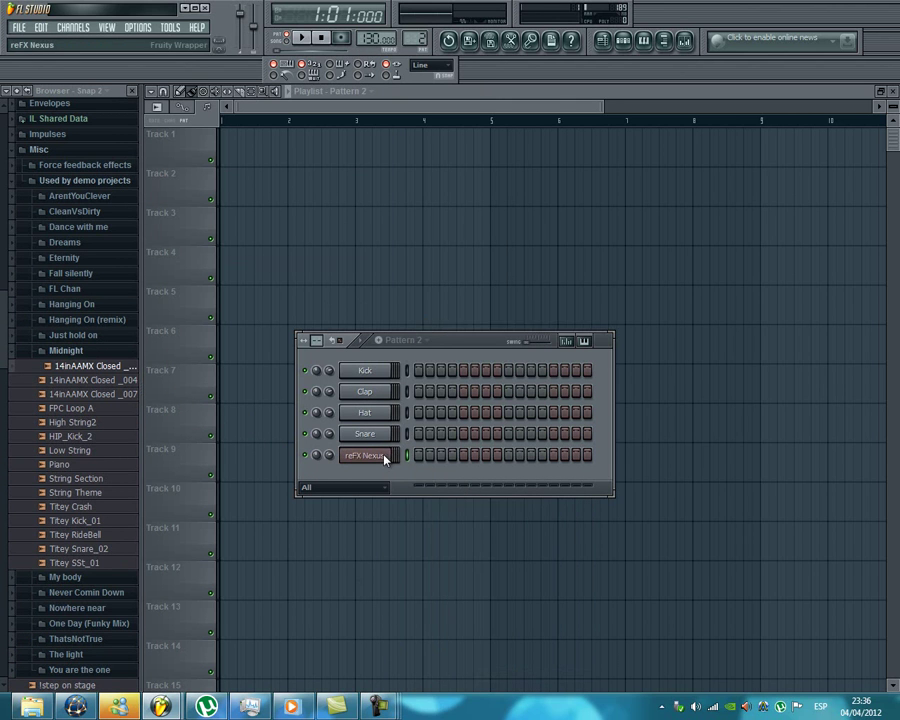
Try PN Rocky Piano from the Piano category in Nexus, and settle on the PN Power Grand preset.
click(393, 457)
click(389, 335)
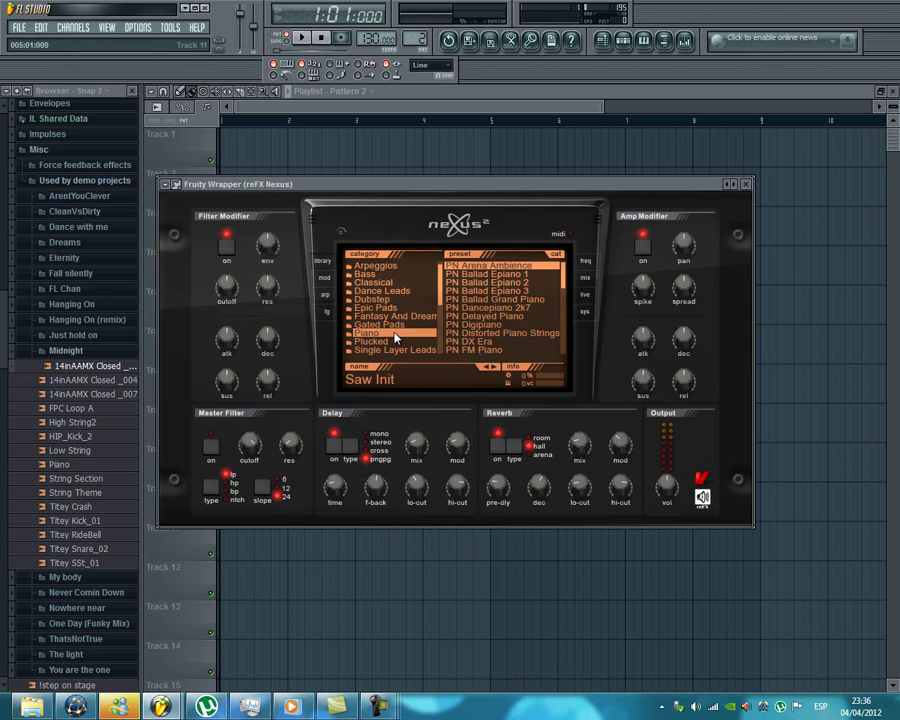
scroll(535, 330, down, 3)
scroll(527, 328, up, 2)
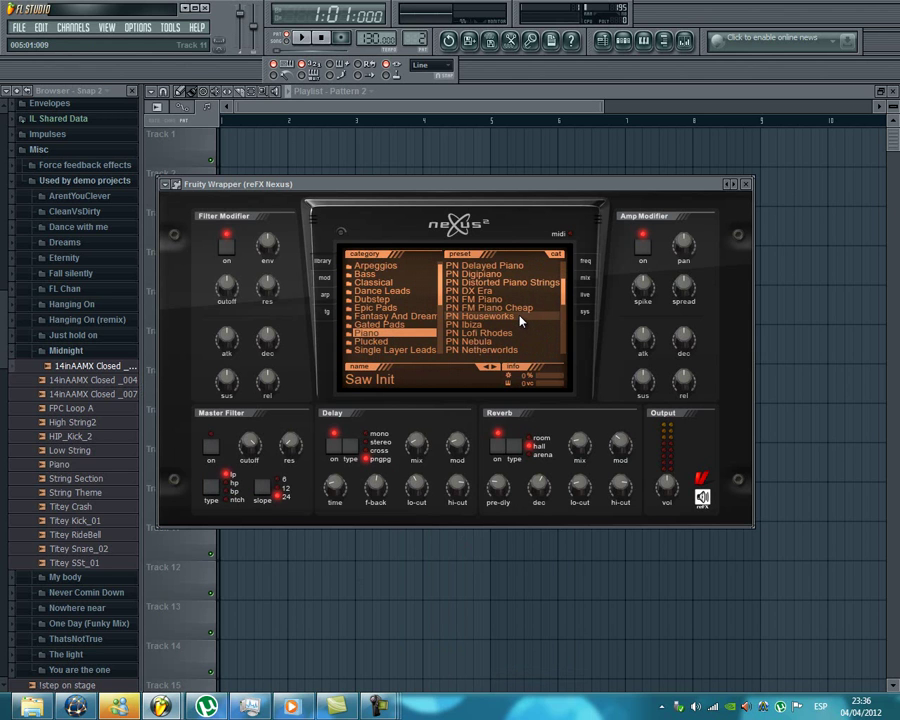
scroll(520, 321, down, 3)
scroll(520, 321, down, 2)
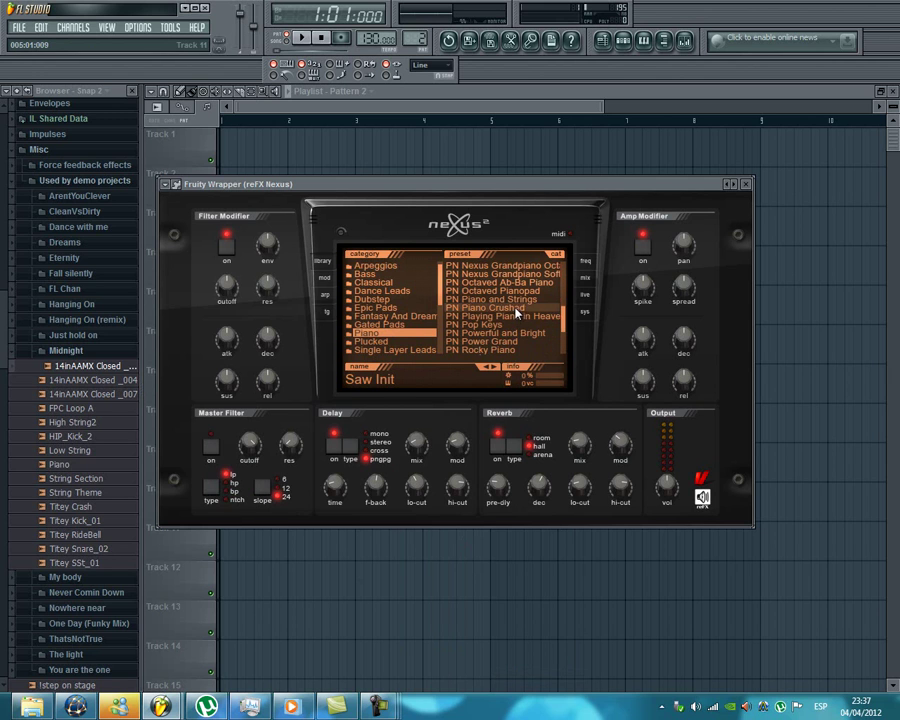
scroll(518, 321, down, 1)
click(517, 340)
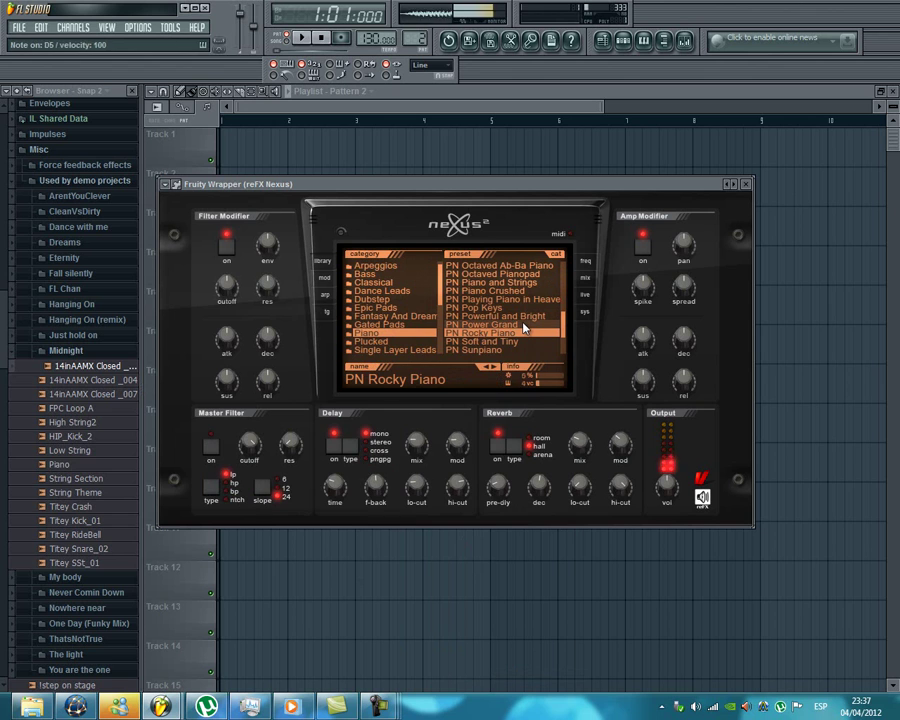
click(522, 324)
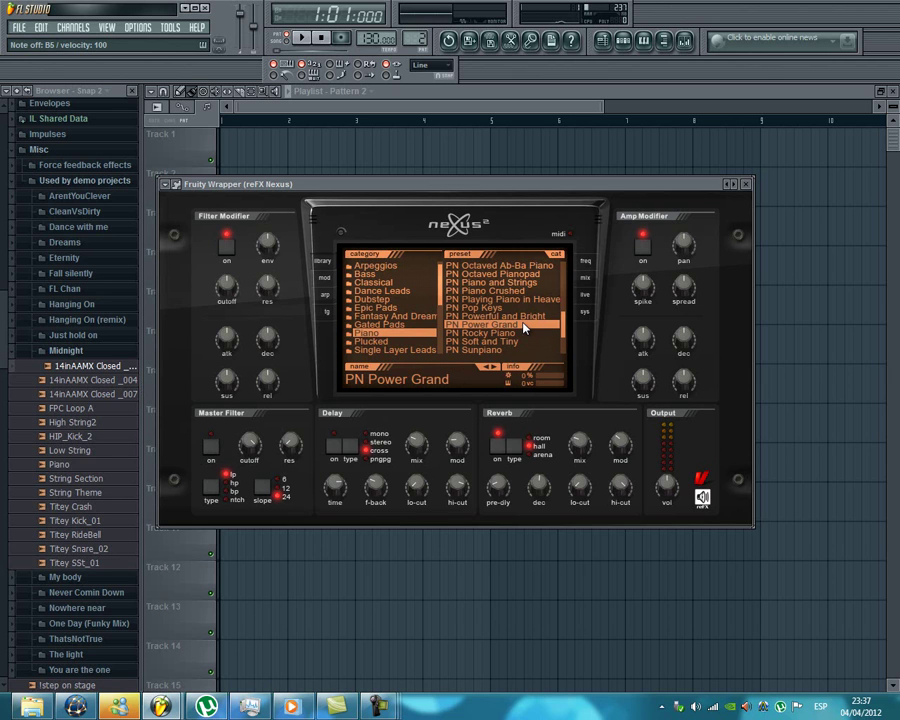
Play test notes with the Power Grand preset to audition the piano sound and melody.
key(w)
key(w)
key(w)
key(w)
key(w)
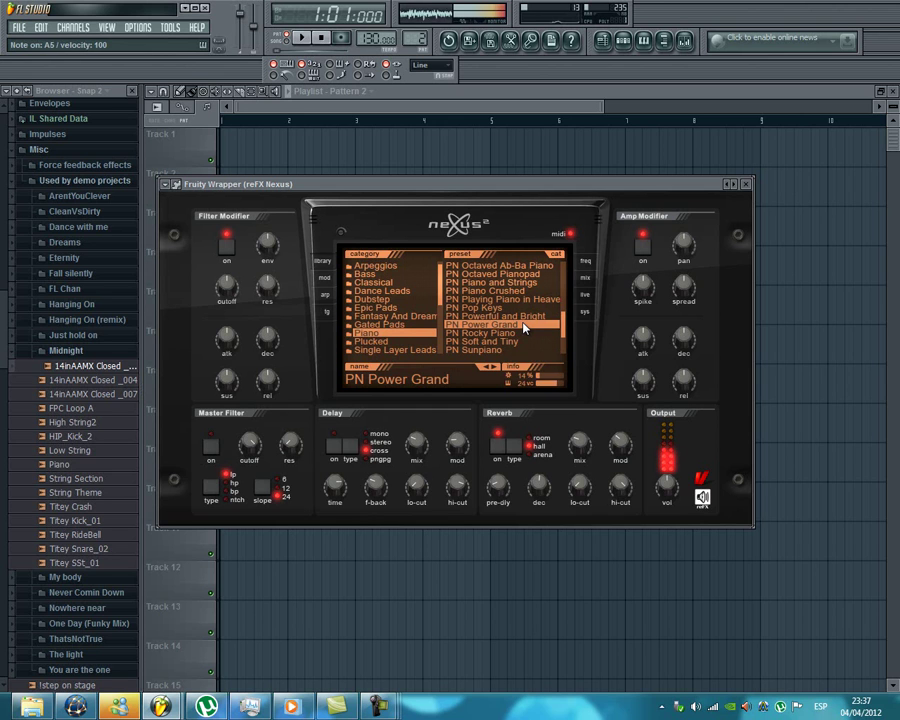
key(w)
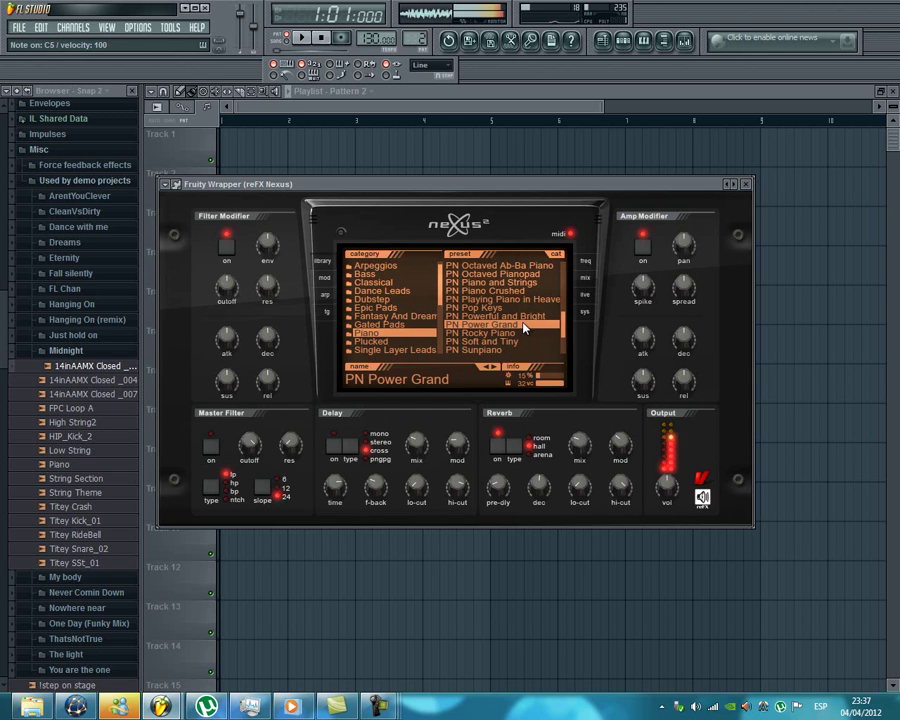
key(y)
key(y)
key(w)
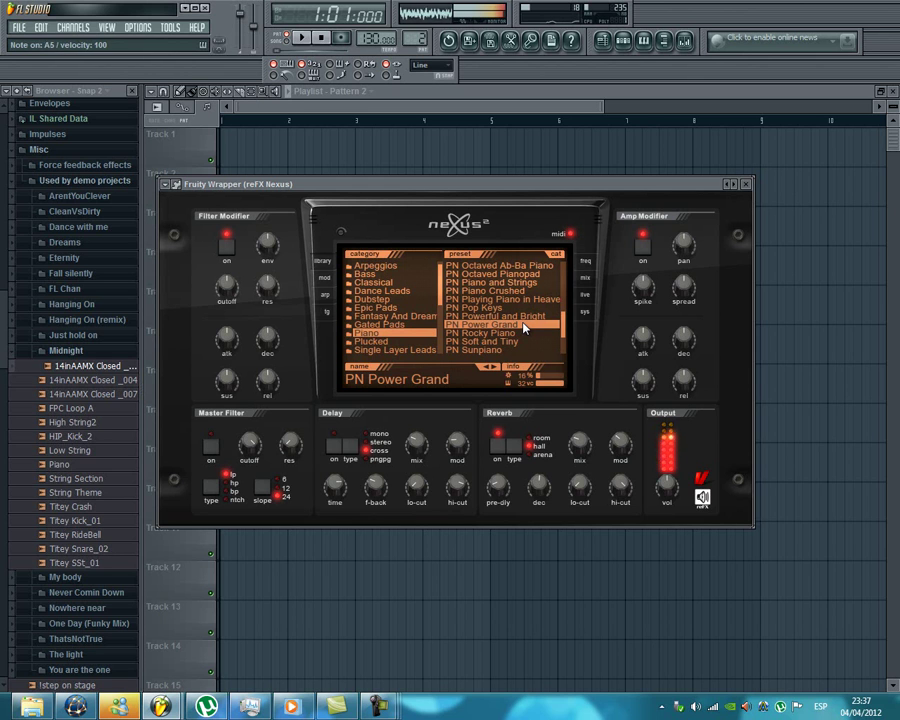
key(r)
key(r)
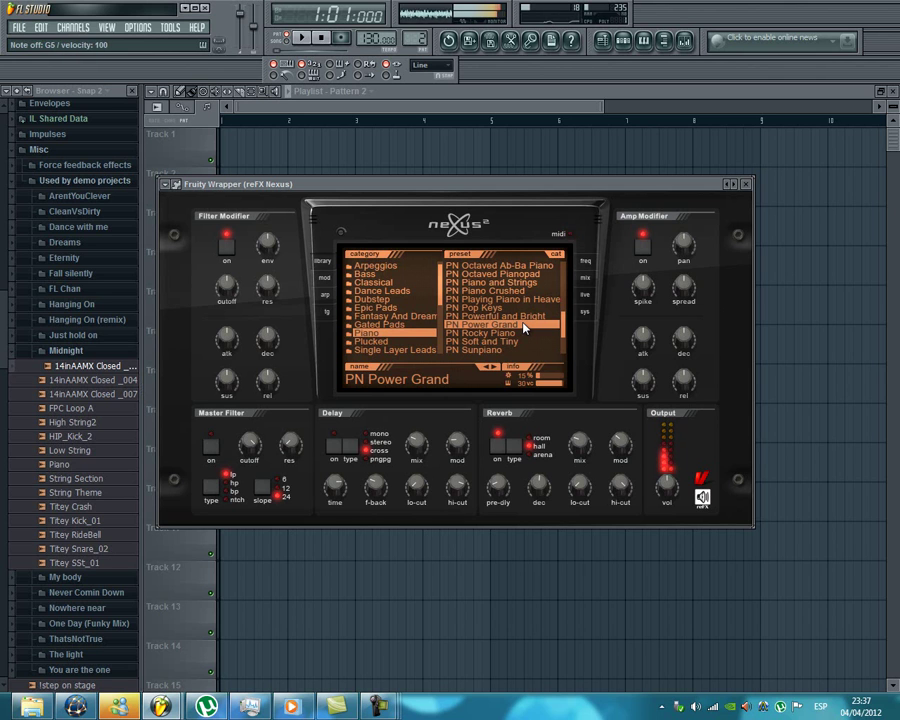
key(r)
key(r)
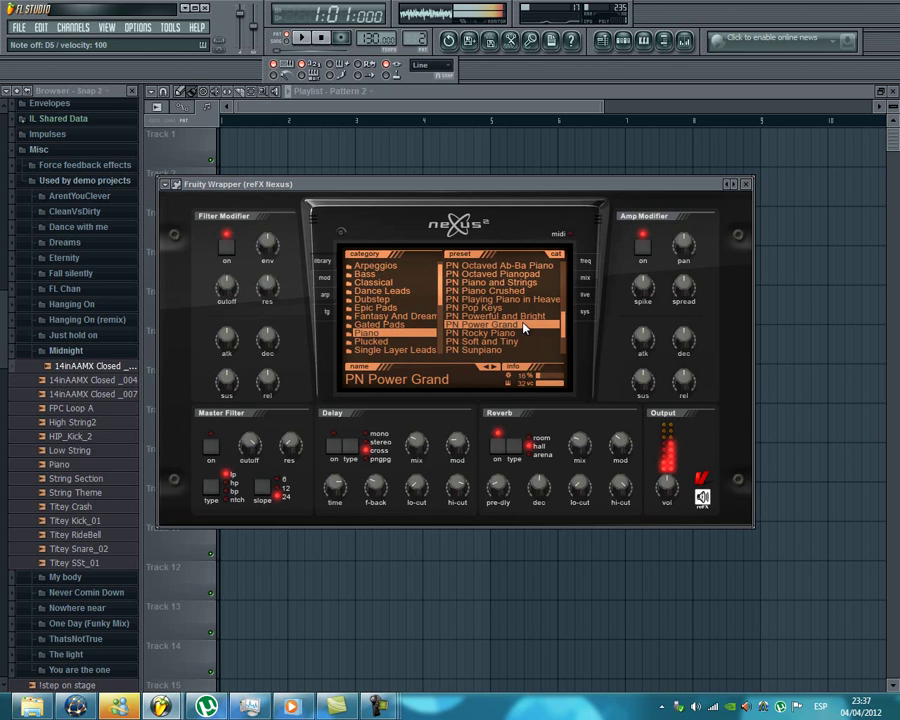
key(i)
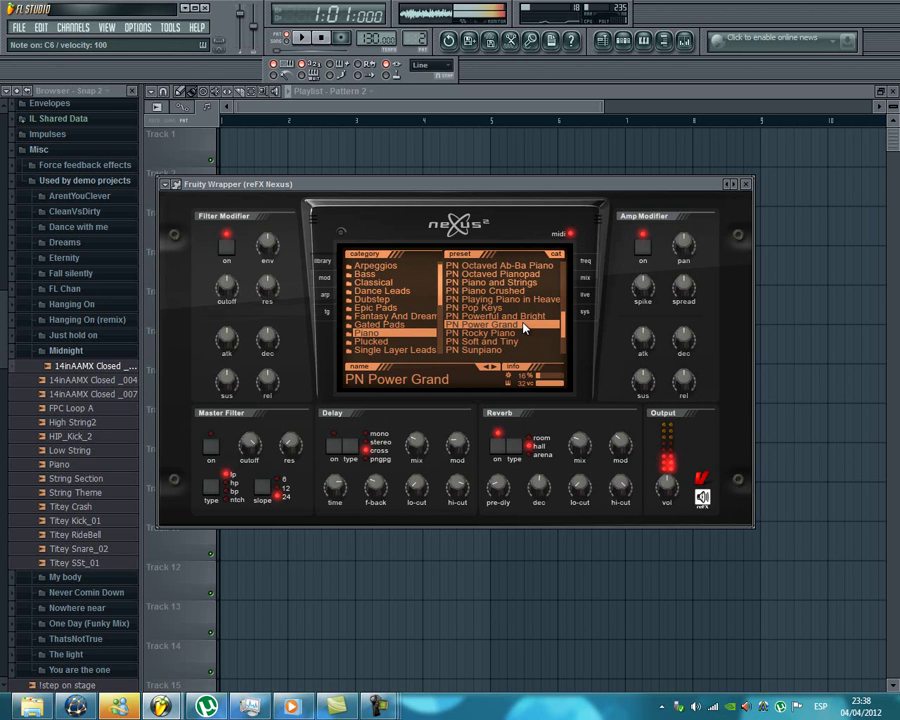
key(u)
key(w)
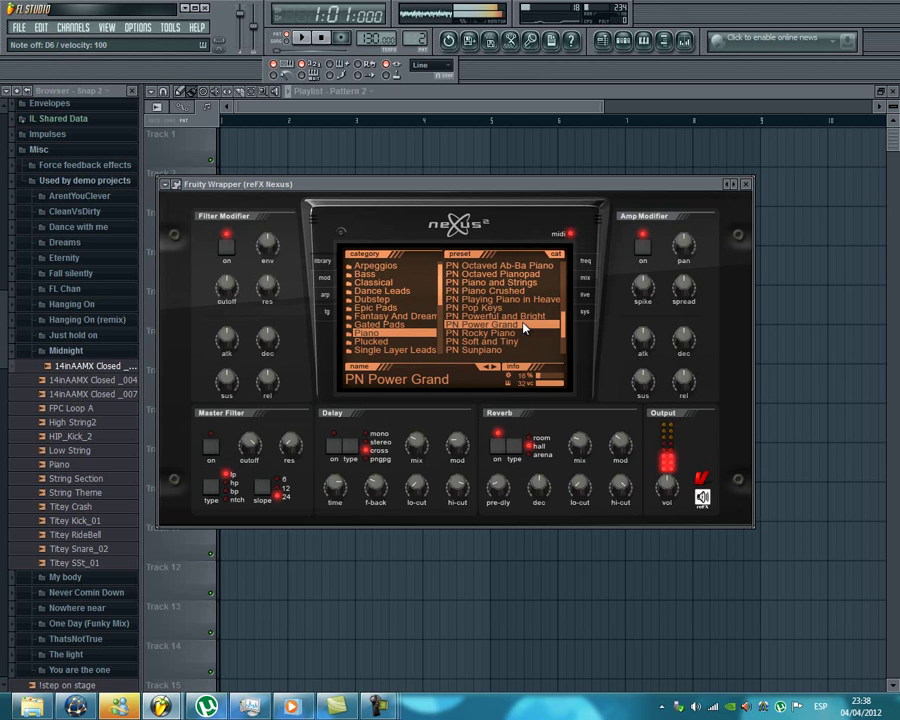
key(w)
key(y)
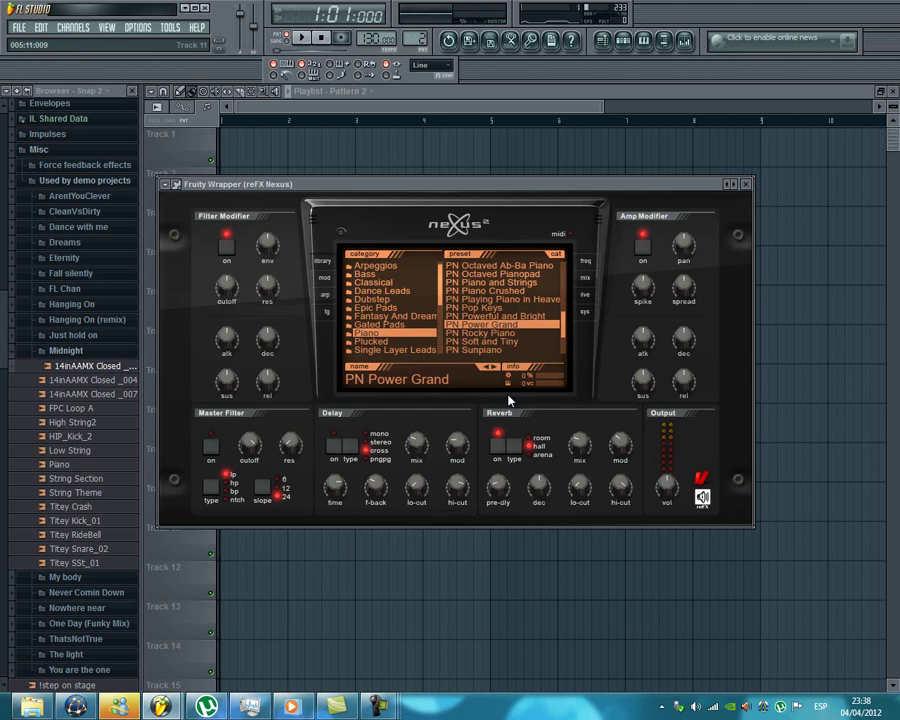
key(r)
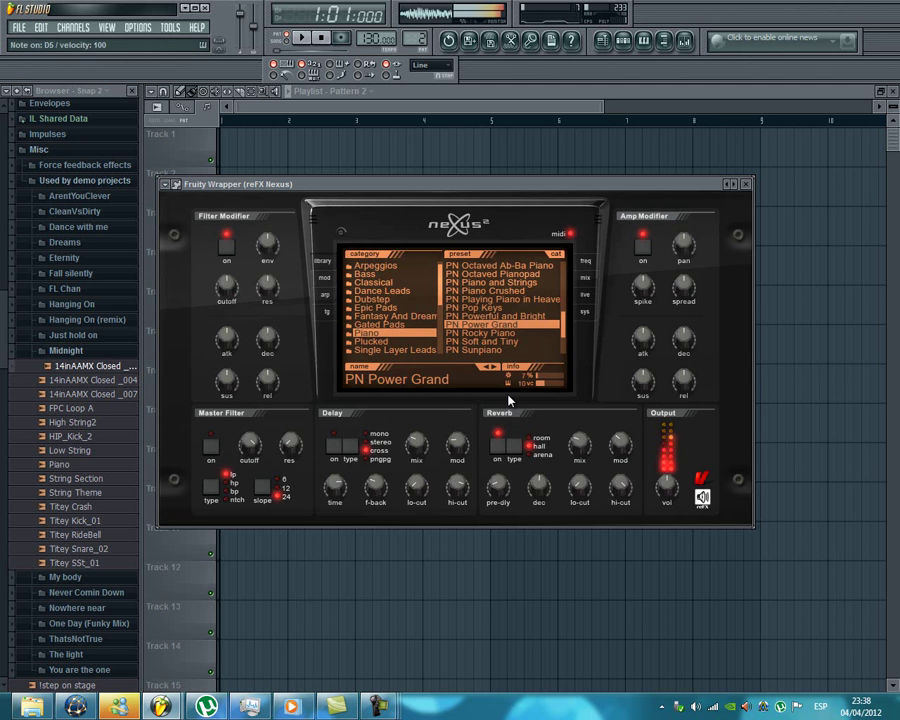
Open the piano roll for the Nexus channel and place D5 on step 1 and F5 on step 2 of bar 1.
key(F7)
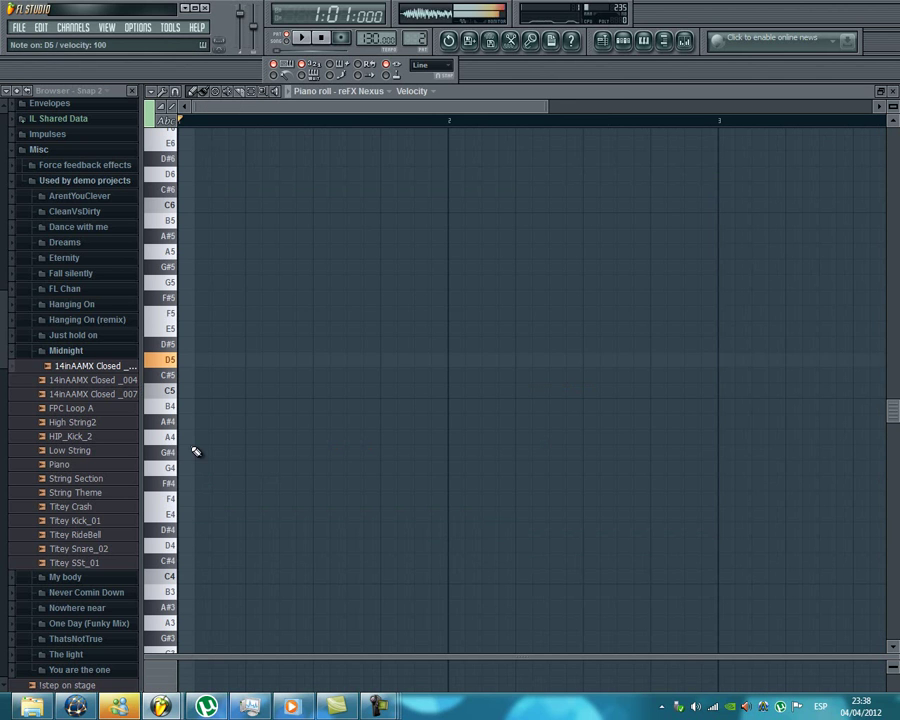
click(192, 346)
drag(209, 345, 185, 359)
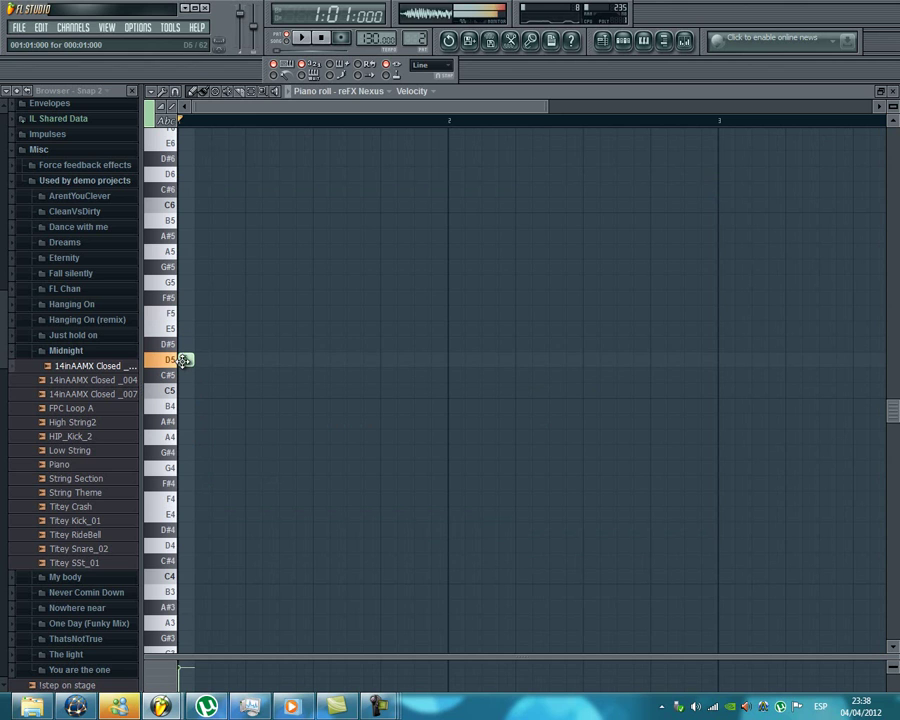
click(202, 312)
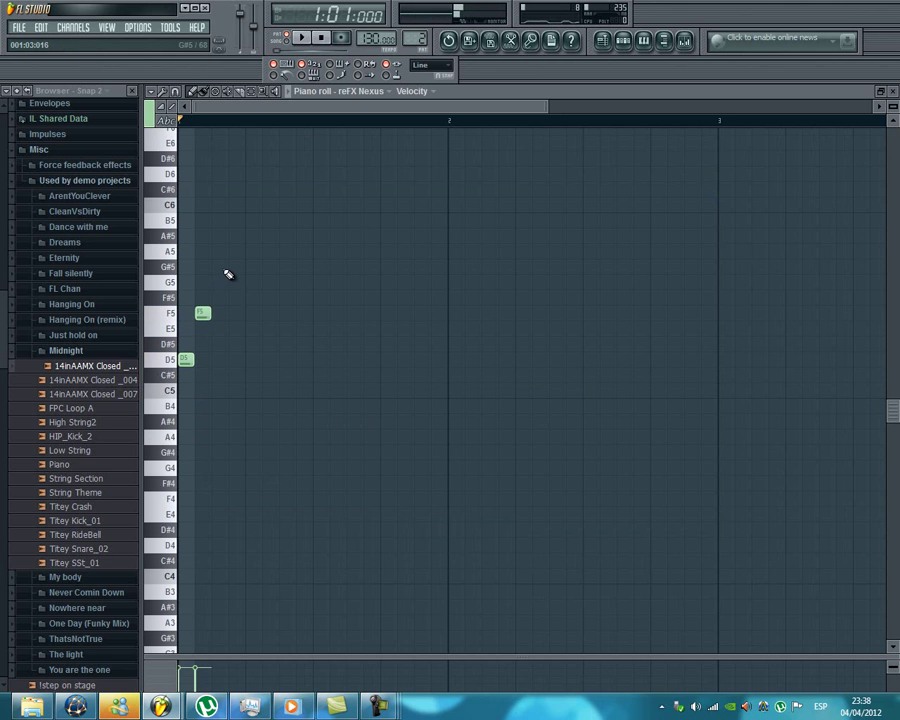
Play trial notes on the piano to find the pitches that follow F5 in the melody.
key(x)
key(v)
key(w)
key(x)
key(v)
key(w)
key(x)
key(m)
key(w)
key(m)
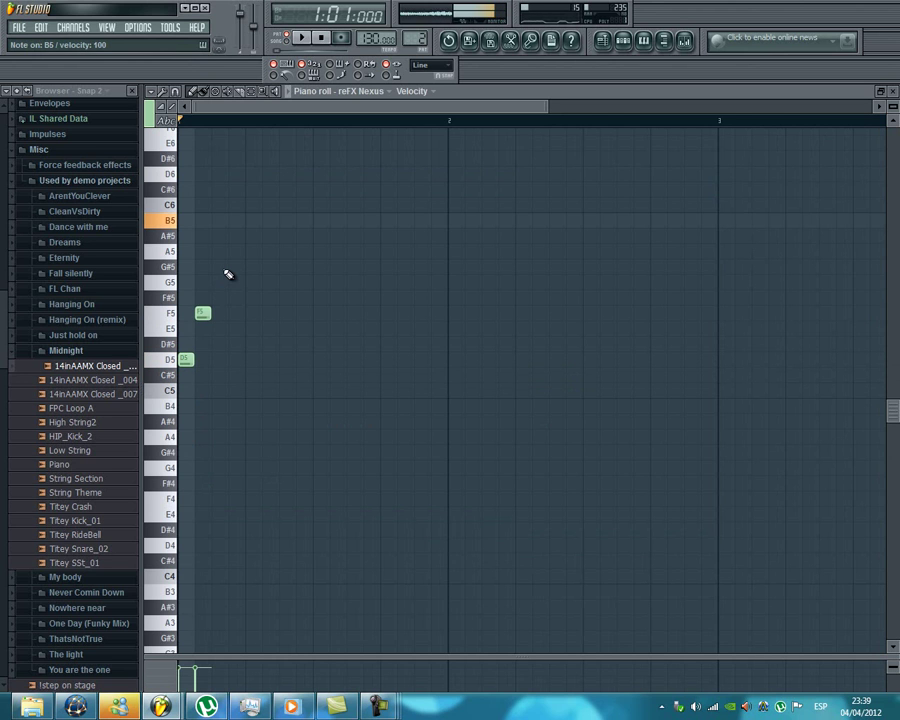
key(w)
key(m)
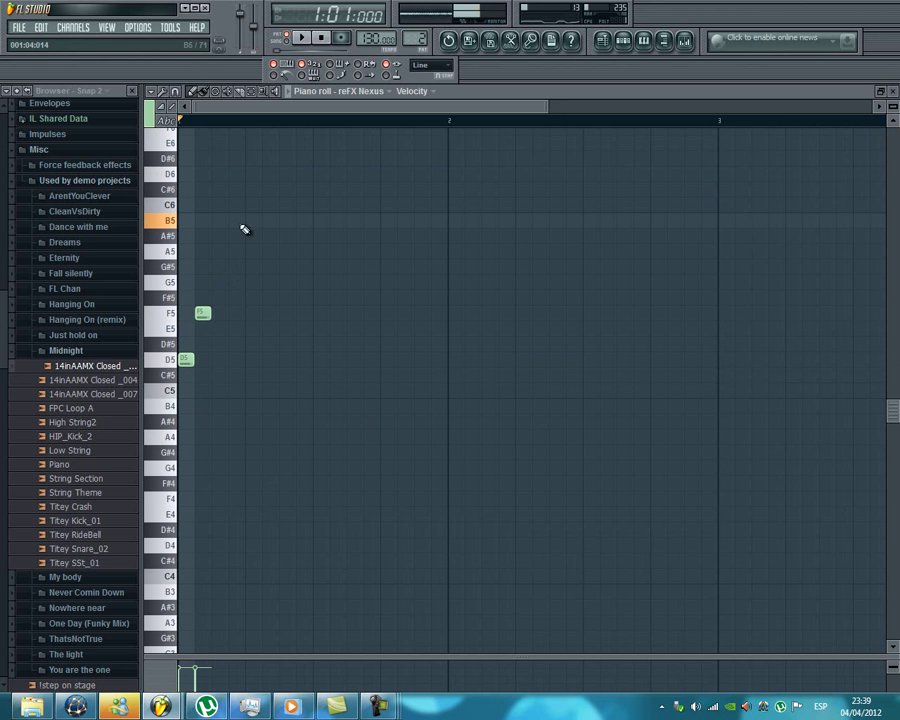
Add a B5 note on step 5 and a D6 note on step 7 of bar 1.
click(236, 221)
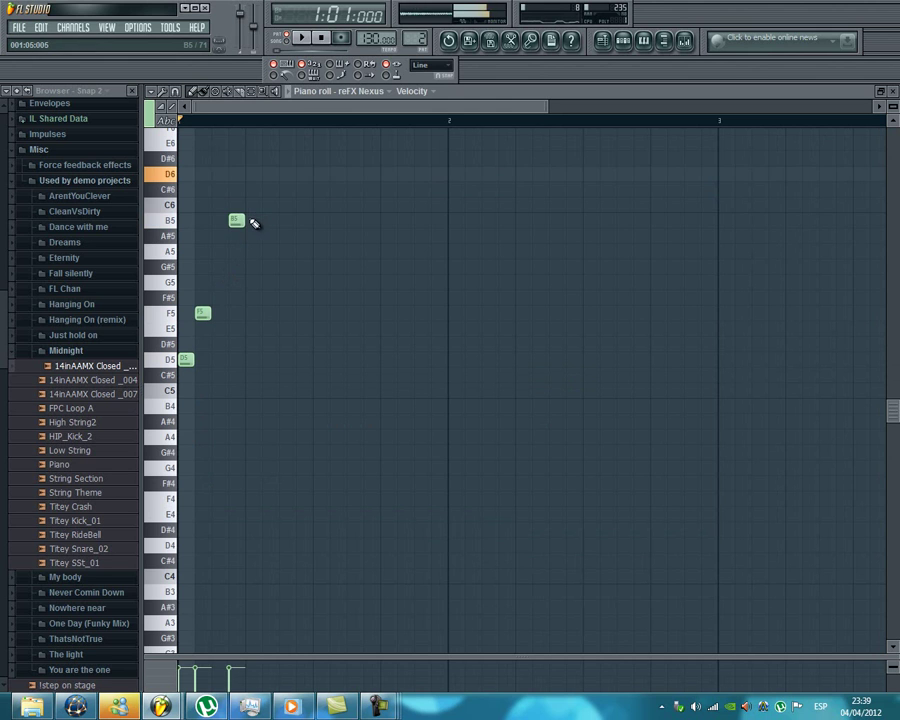
drag(233, 222, 250, 221)
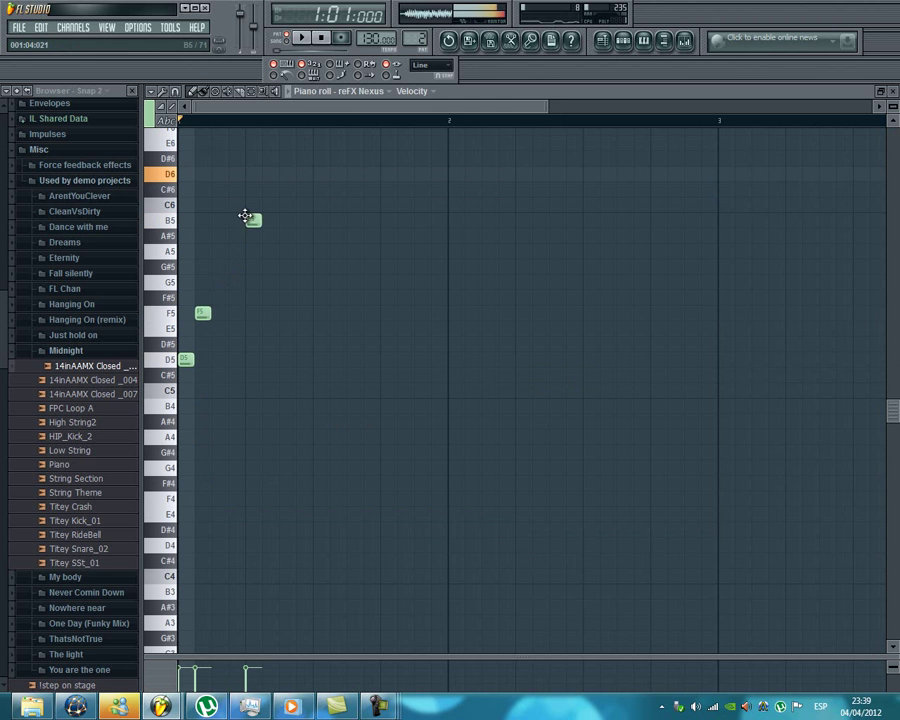
click(286, 174)
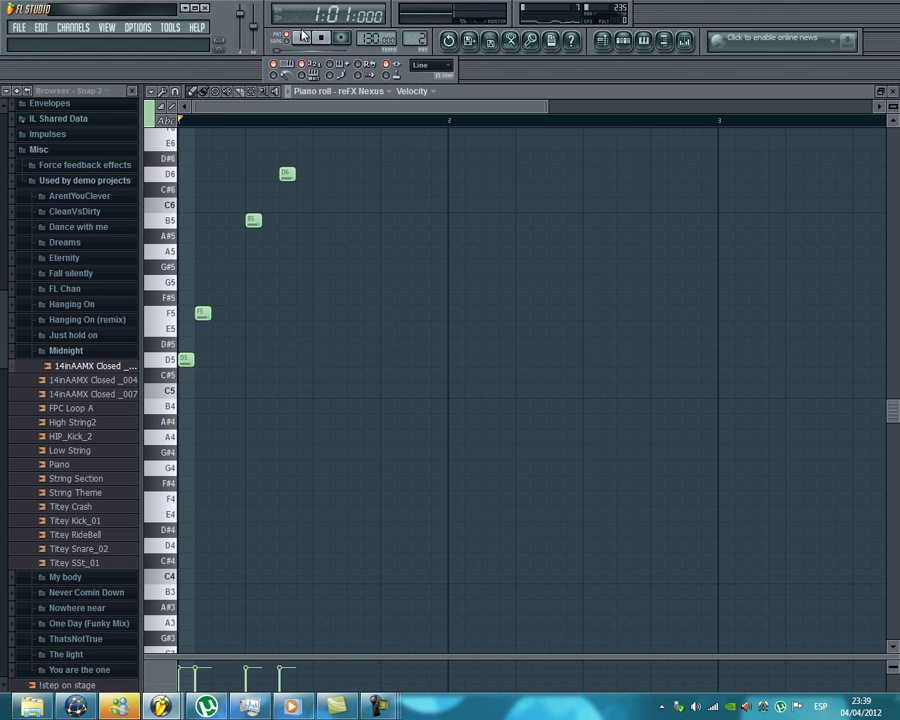
Move the F5 note to step 3 of bar 1 and play back the four-note phrase.
click(303, 37)
click(329, 40)
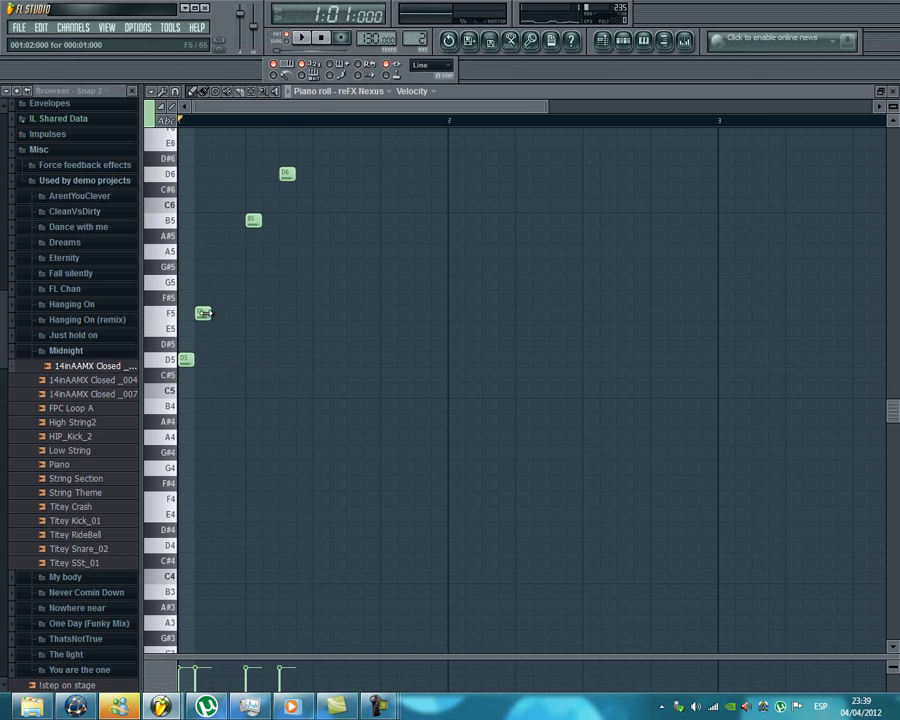
drag(203, 313, 219, 313)
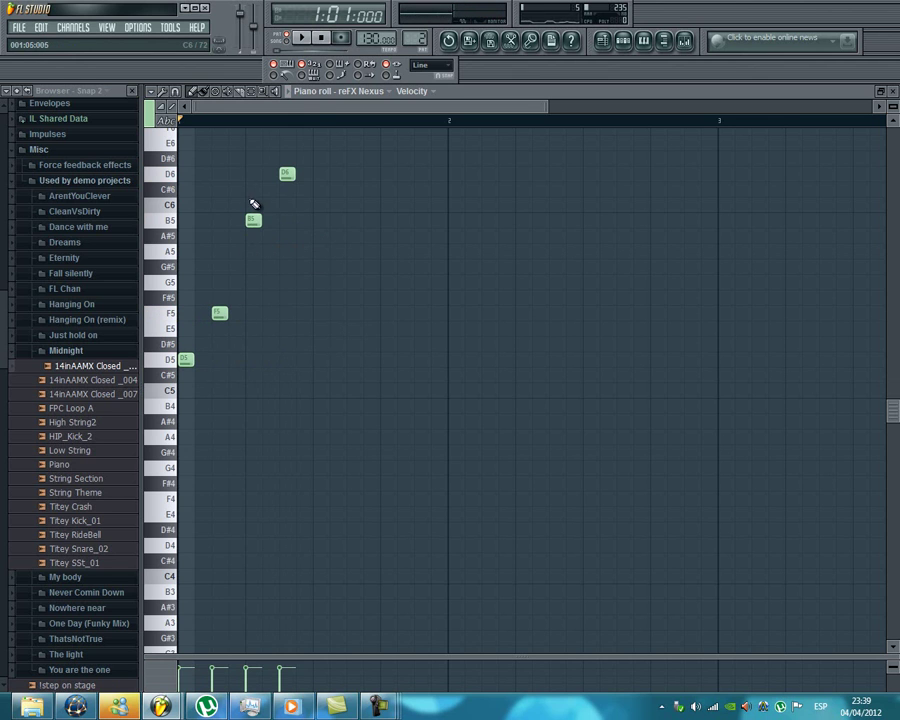
click(300, 37)
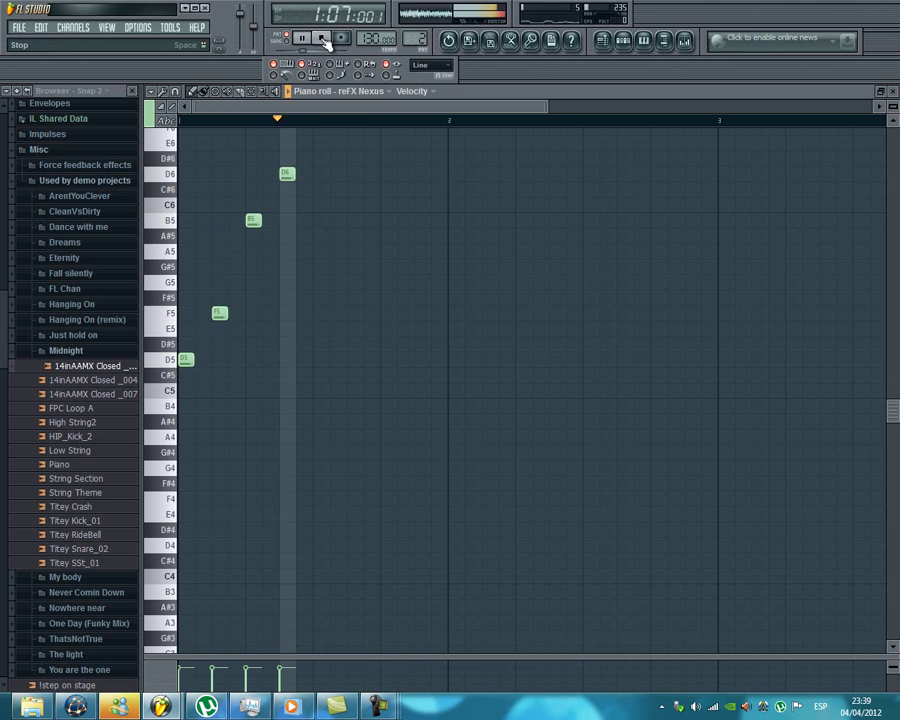
click(321, 39)
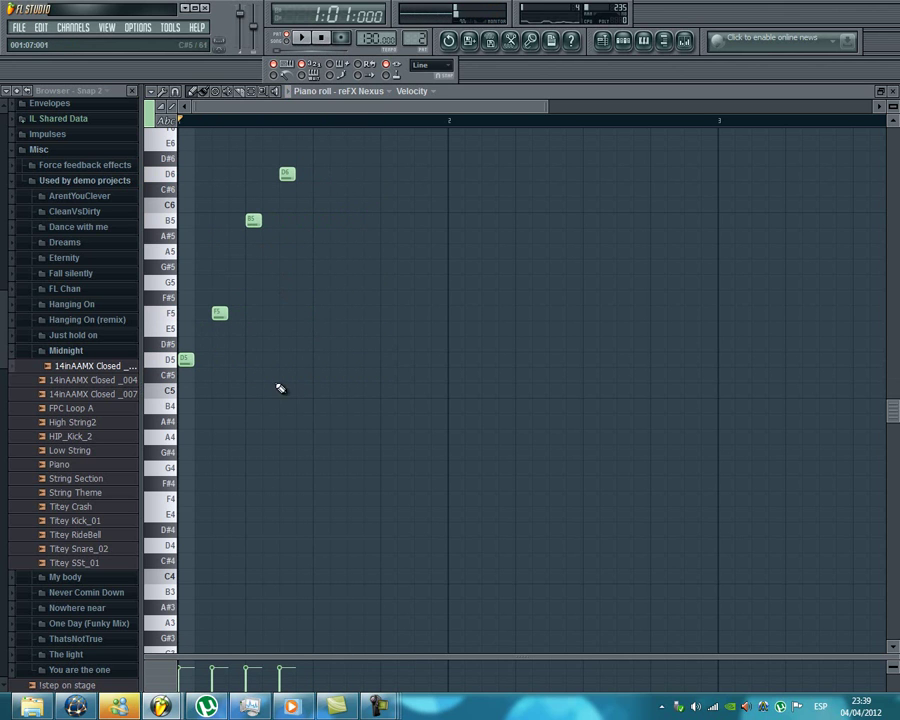
Duplicate the four-note phrase until it fills bars 1 and 2, and play back the result.
key(ctrl+b)
key(ctrl+b)
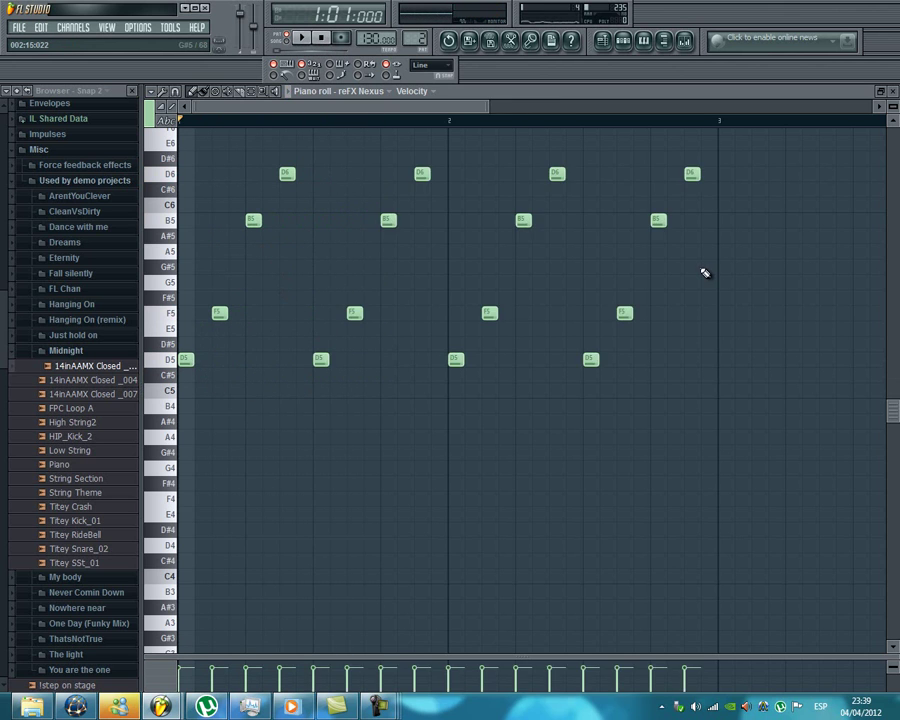
key(space)
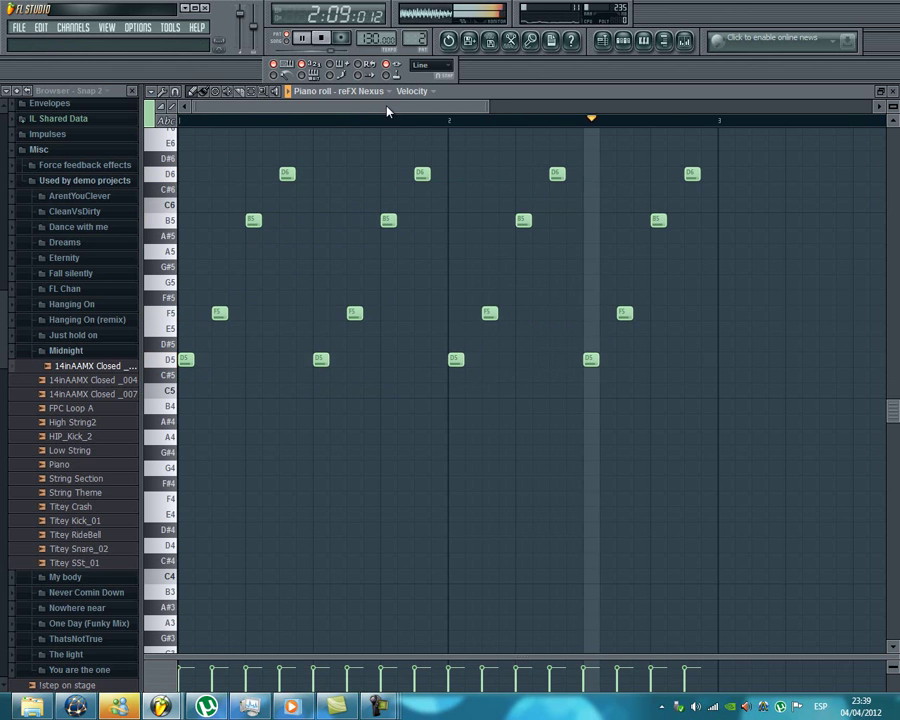
key(space)
Play trial notes on the piano to find better pitches for the phrase's third and fourth notes.
key(x)
key(v)
key(n)
key(comma)
key(x)
key(v)
key(n)
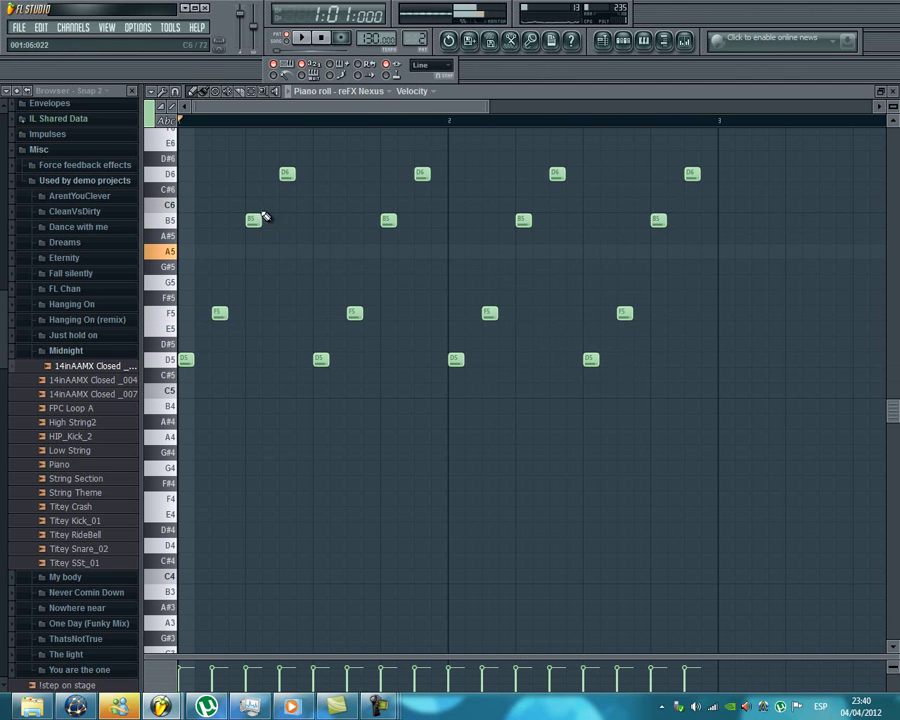
Lower the first phrase's B5 to A5 on step 5 and its D6 to C6, and play it back.
drag(251, 220, 236, 251)
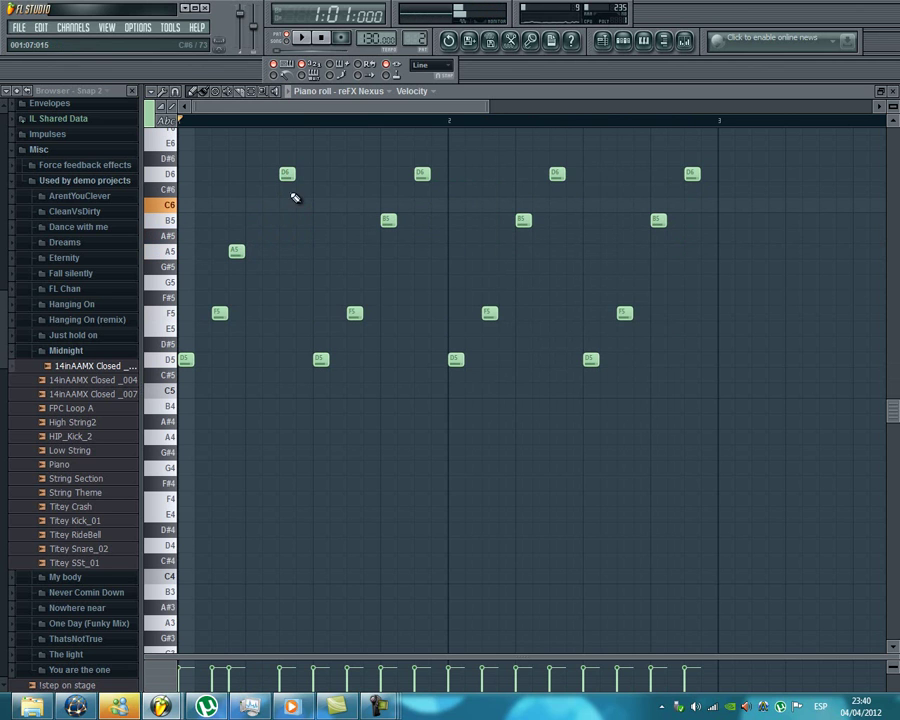
drag(285, 175, 287, 207)
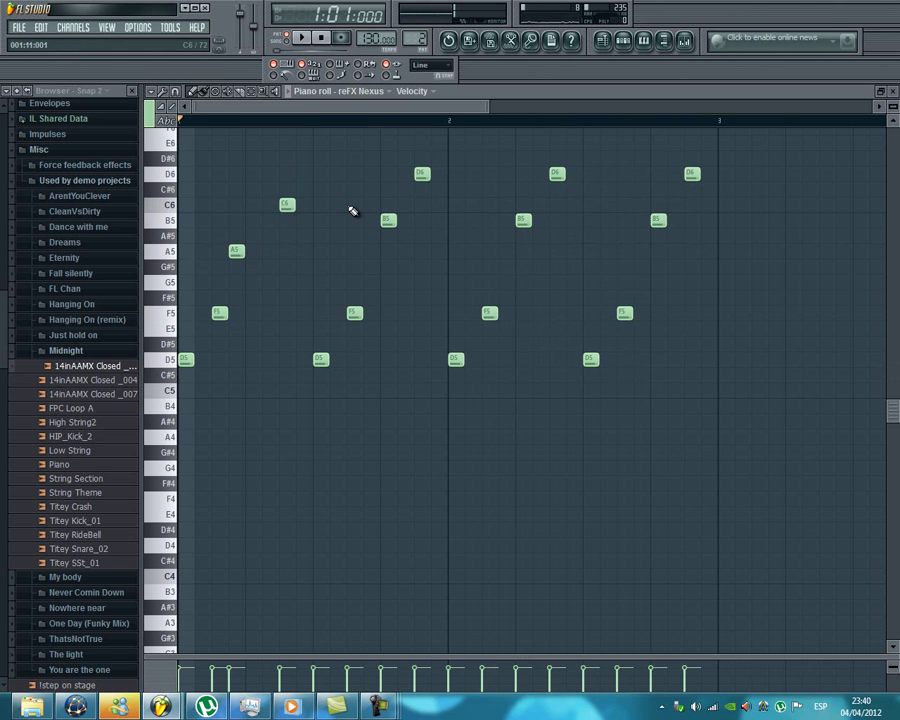
click(240, 252)
drag(240, 252, 256, 250)
key(space)
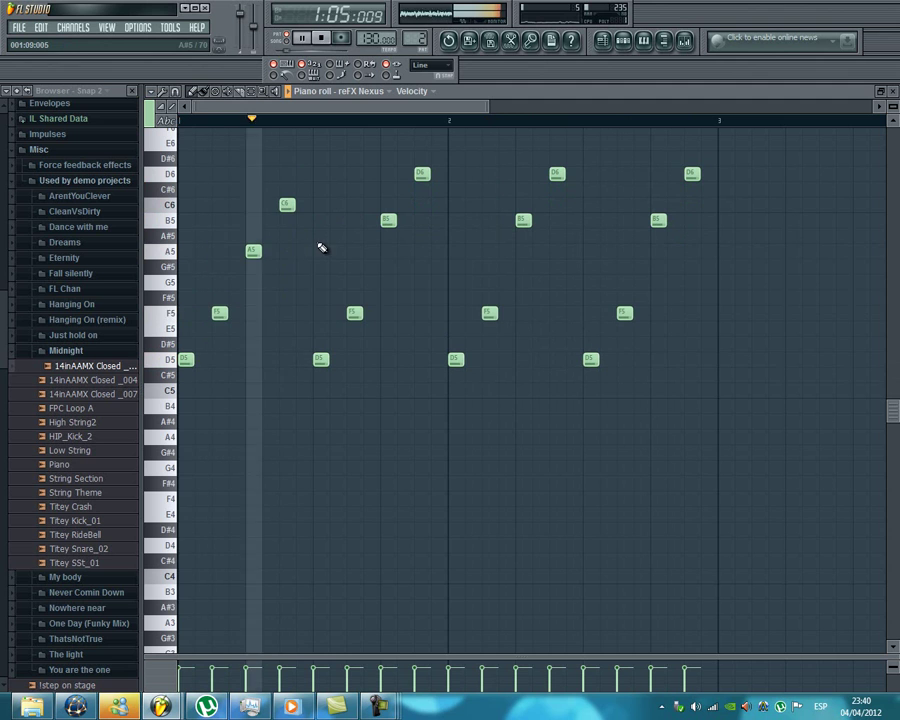
key(space)
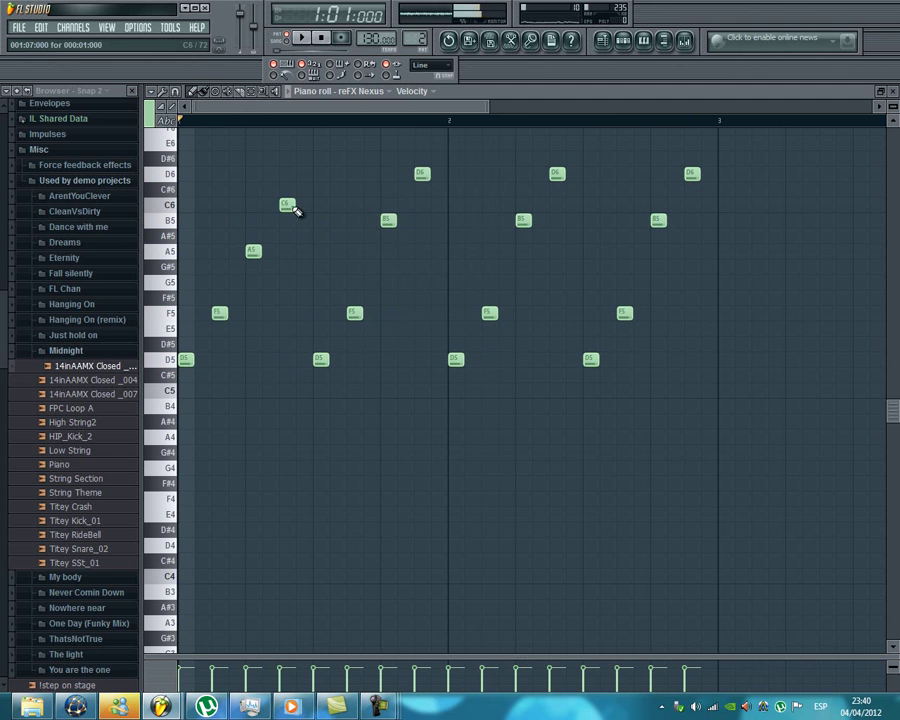
Lower the remaining B5 notes to A5 and D6 notes to C6 in the other three phrases of bars 1 and 2.
drag(389, 222, 390, 253)
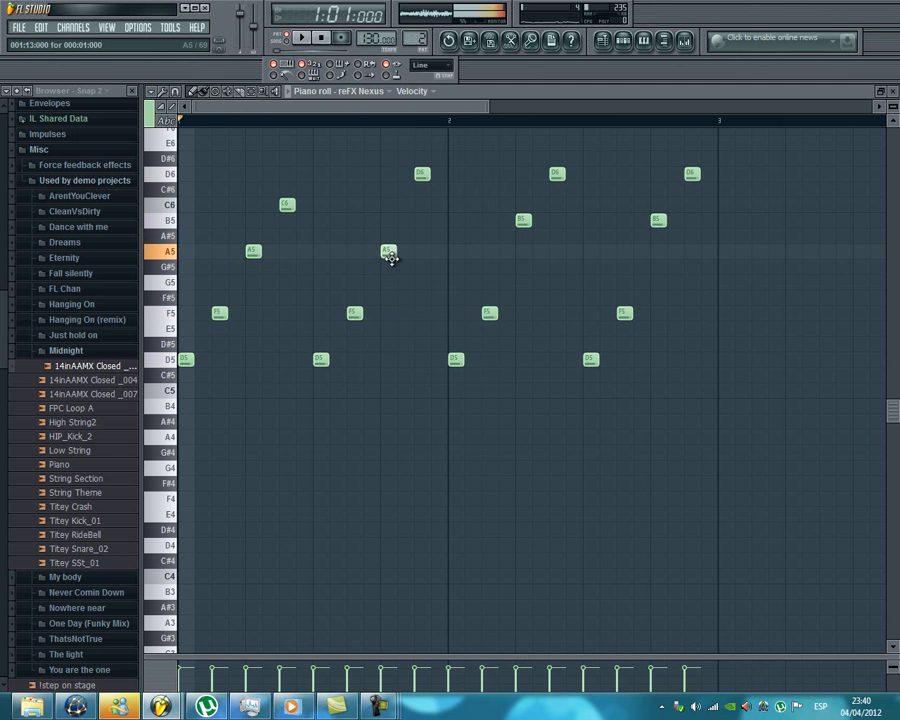
drag(420, 179, 416, 209)
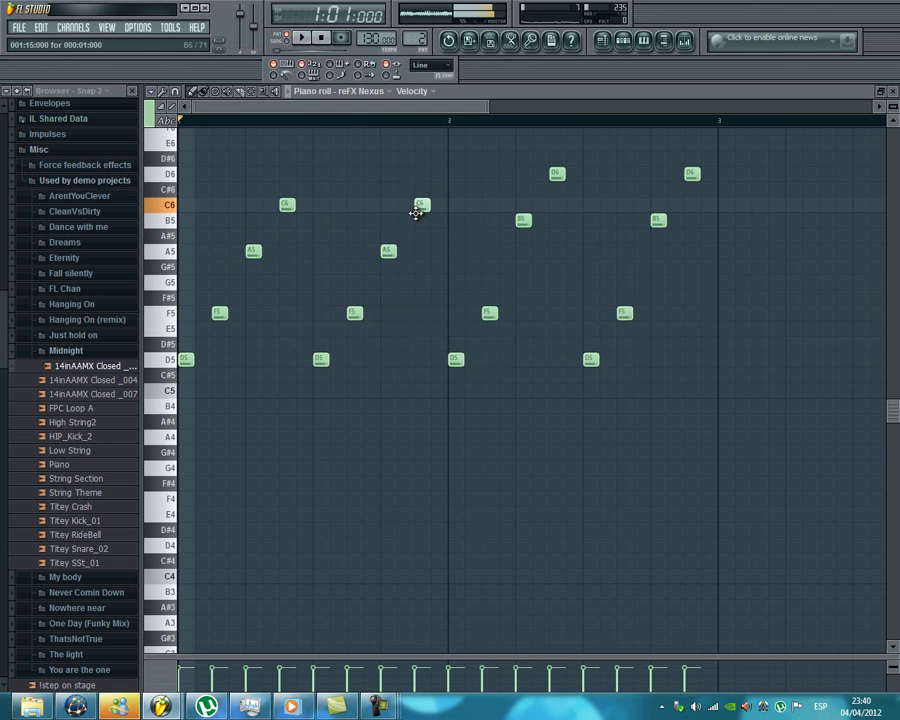
drag(520, 219, 520, 251)
drag(556, 170, 555, 203)
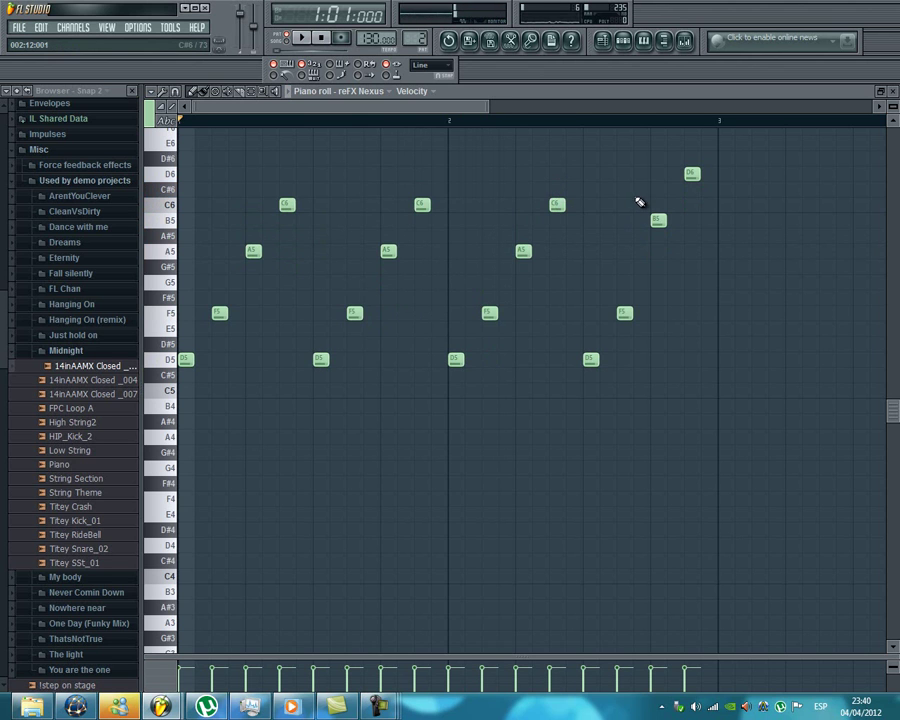
key(space)
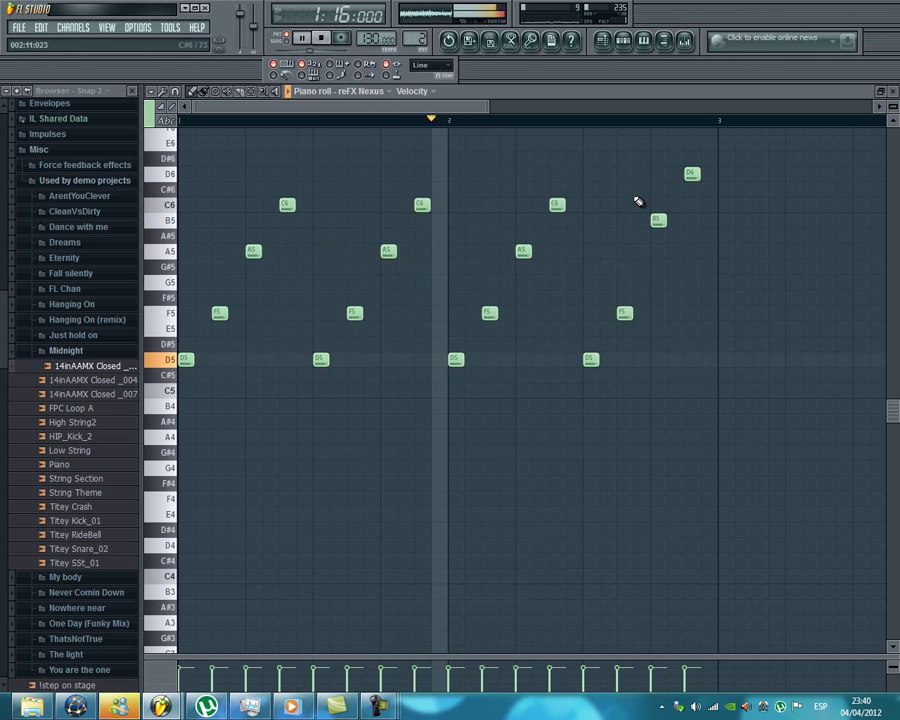
key(space)
drag(655, 221, 656, 251)
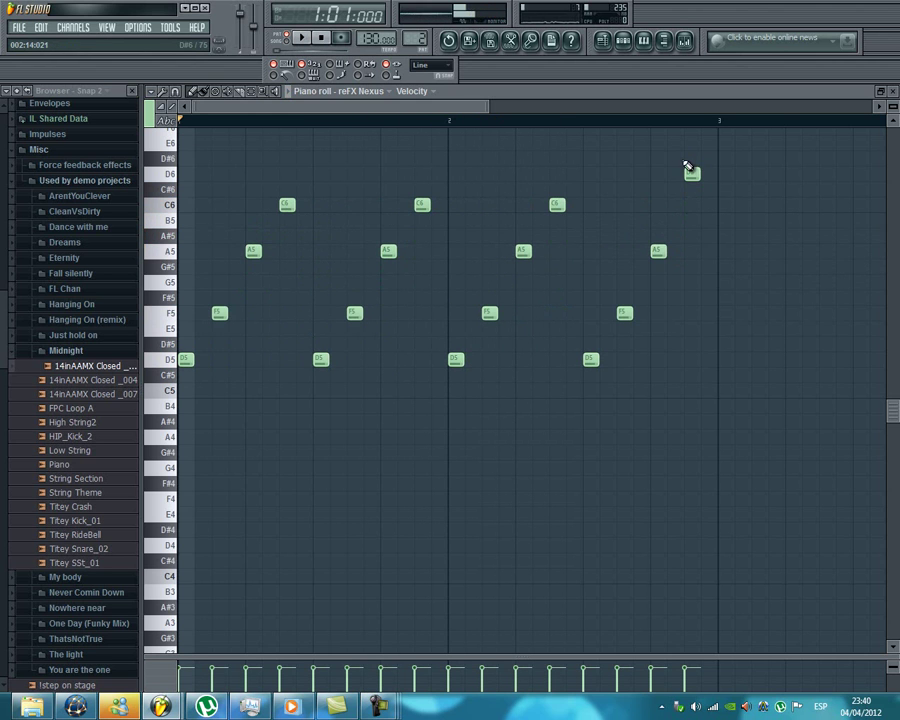
drag(689, 174, 697, 214)
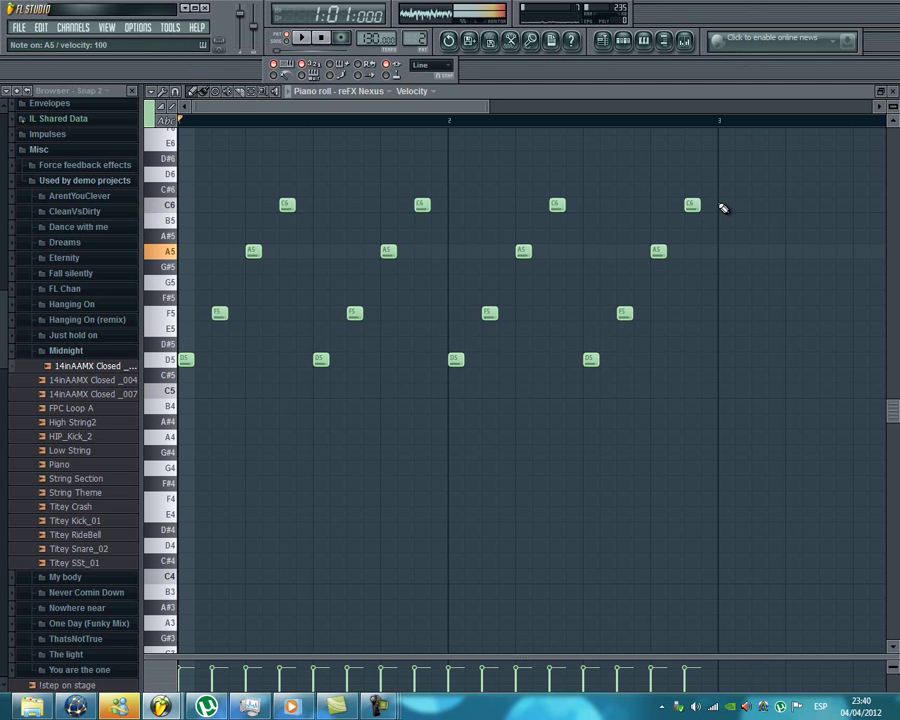
Play trial notes on the piano to work out the second phrase of the melody.
key(z)
key(m)
key(z)
key(w)
key(z)
key(c)
key(x)
key(v)
key(q)
key(n)
key(q)
key(x)
key(x)
key(v)
key(n)
key(v)
key(z)
key(c)
key(w)
key(z)
key(c)
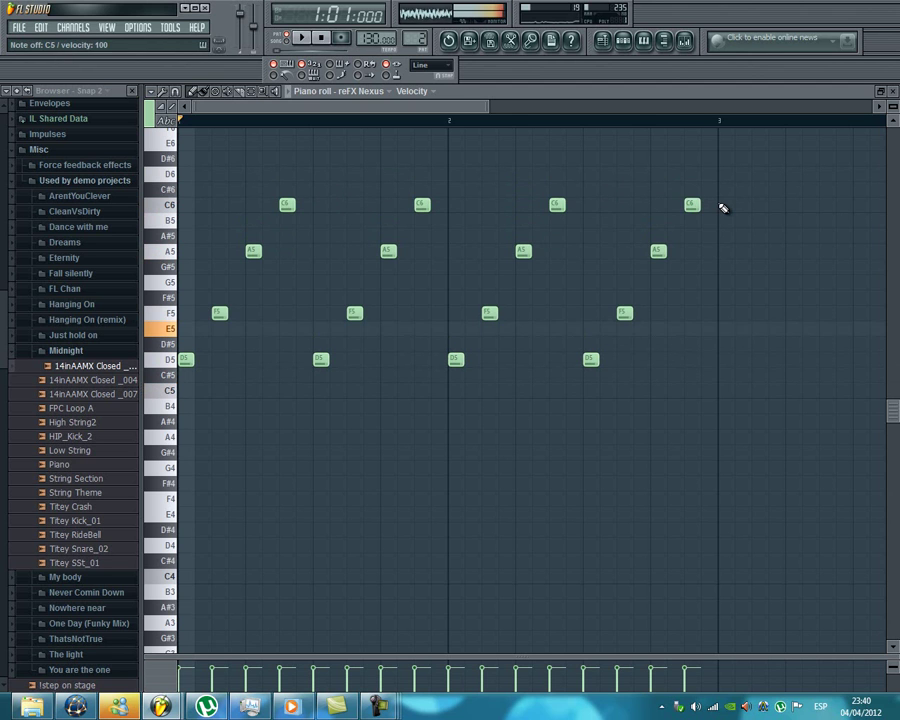
Add C5, E5, B5 and D6 notes on steps 1, 3, 5 and 7 of bar 3.
click(721, 392)
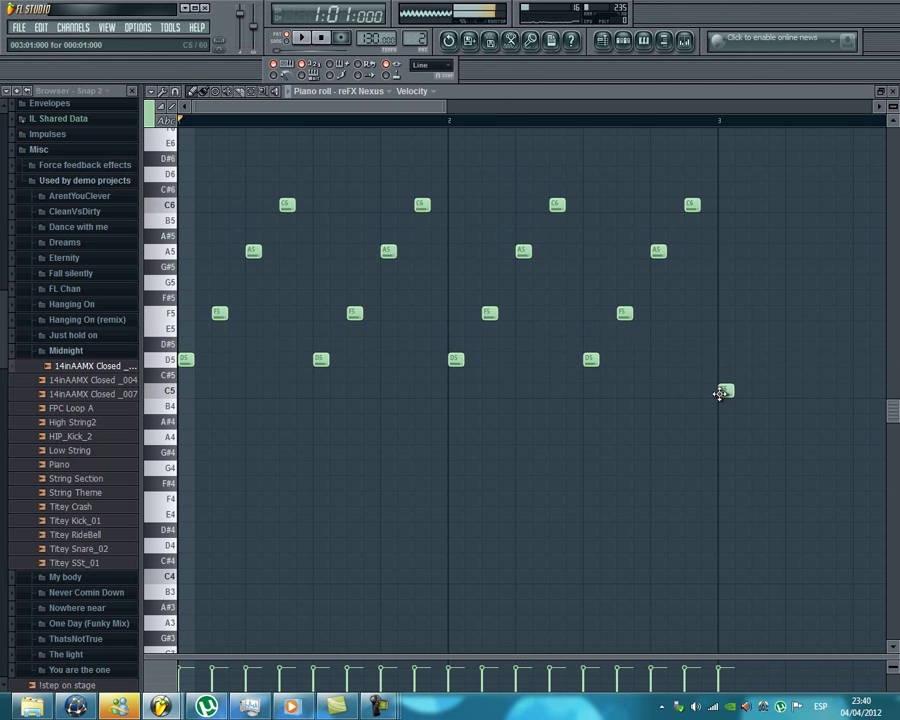
key(c)
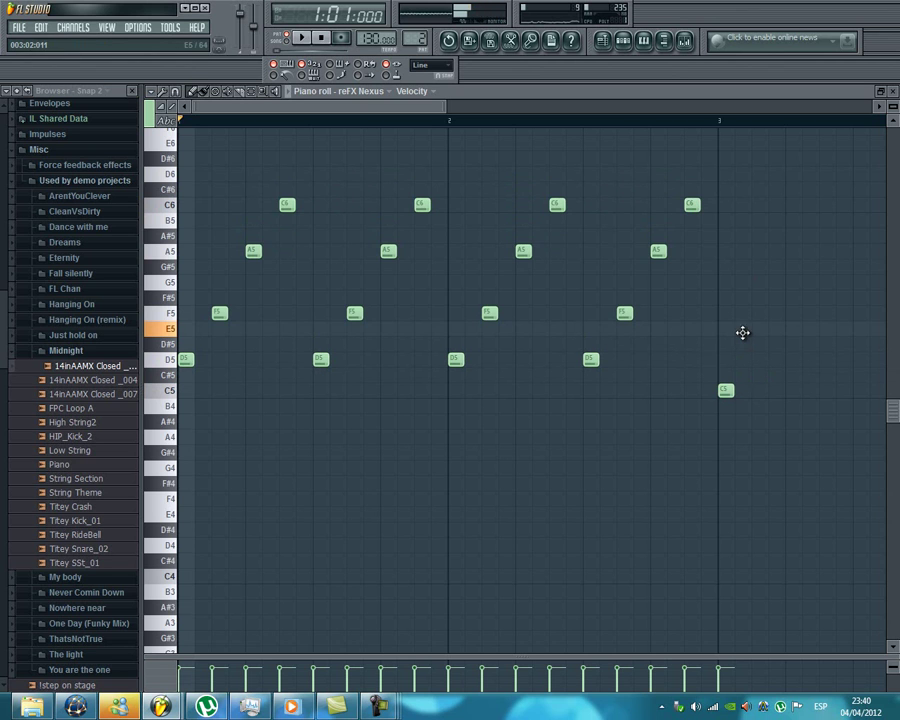
click(742, 330)
drag(742, 333, 758, 333)
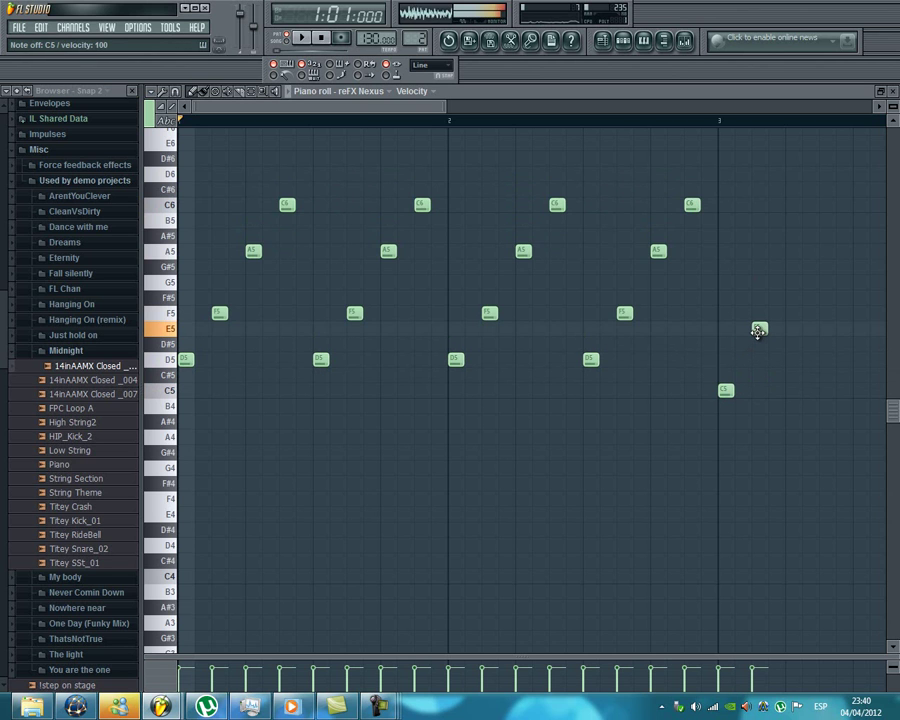
key(m)
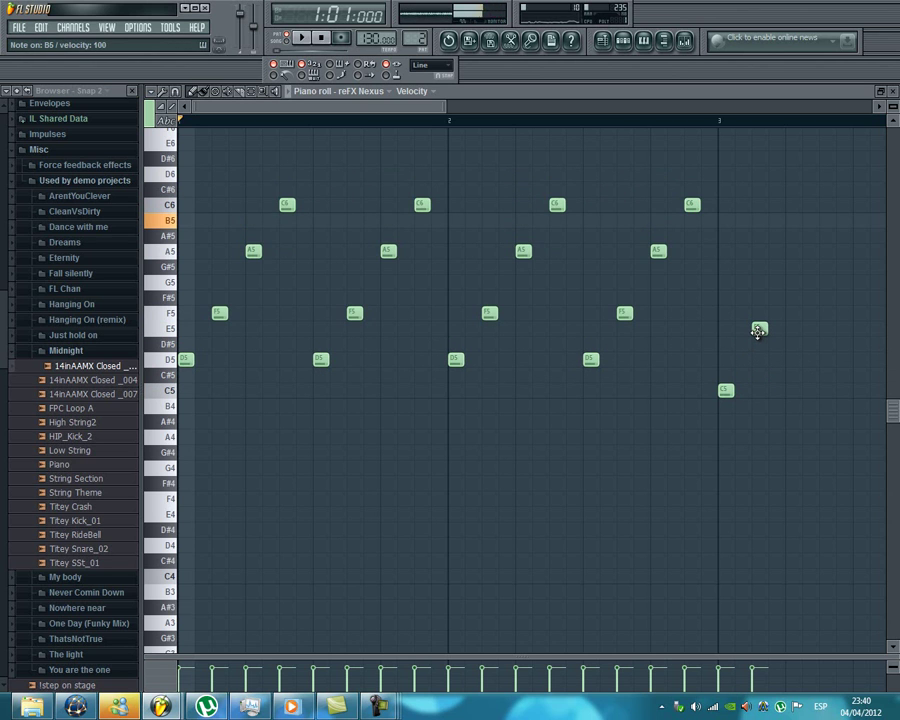
click(796, 220)
click(823, 174)
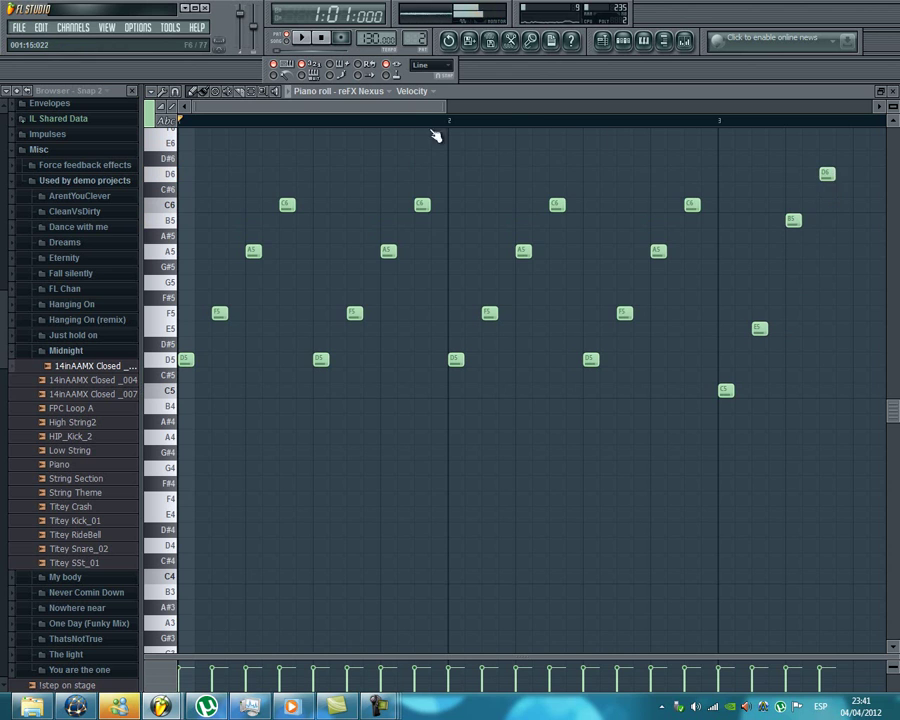
Repeat the C5, E5, B5, D6 phrase on steps 9, 11, 13 and 15 of bar 3.
drag(408, 110, 530, 110)
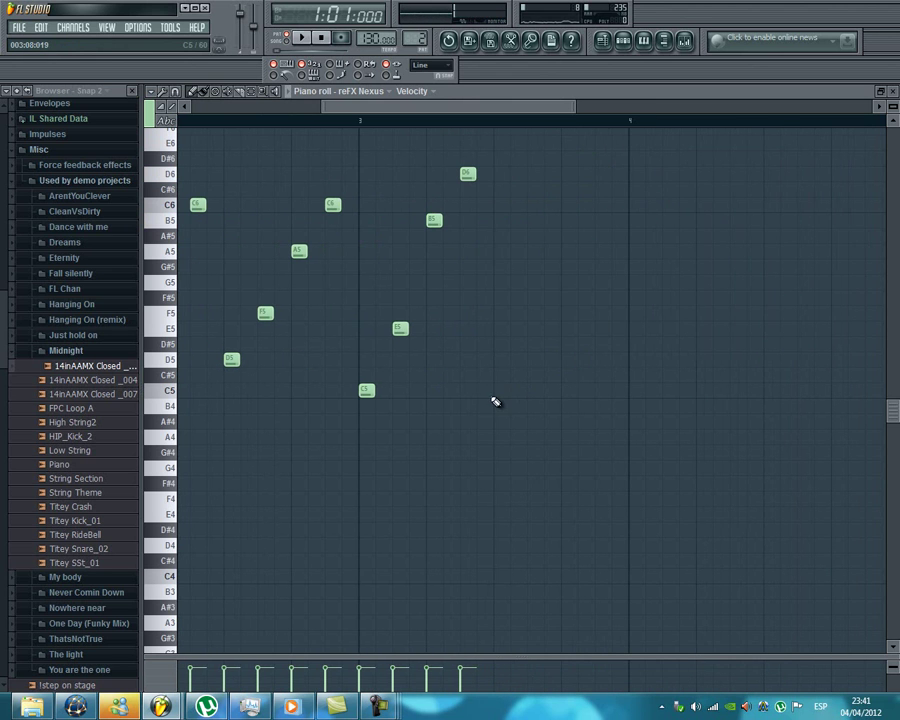
click(497, 390)
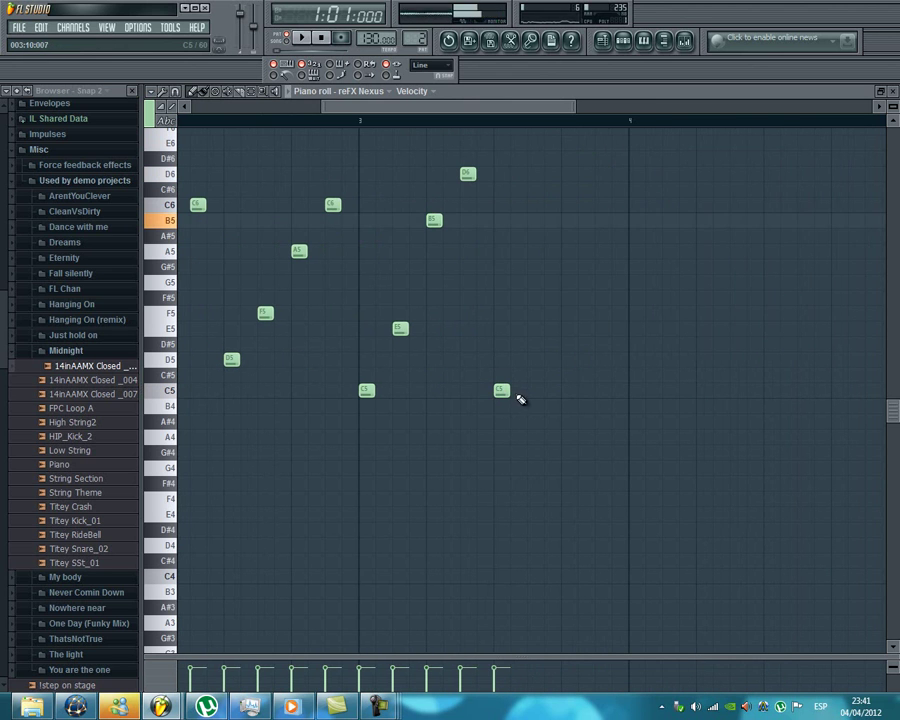
click(546, 328)
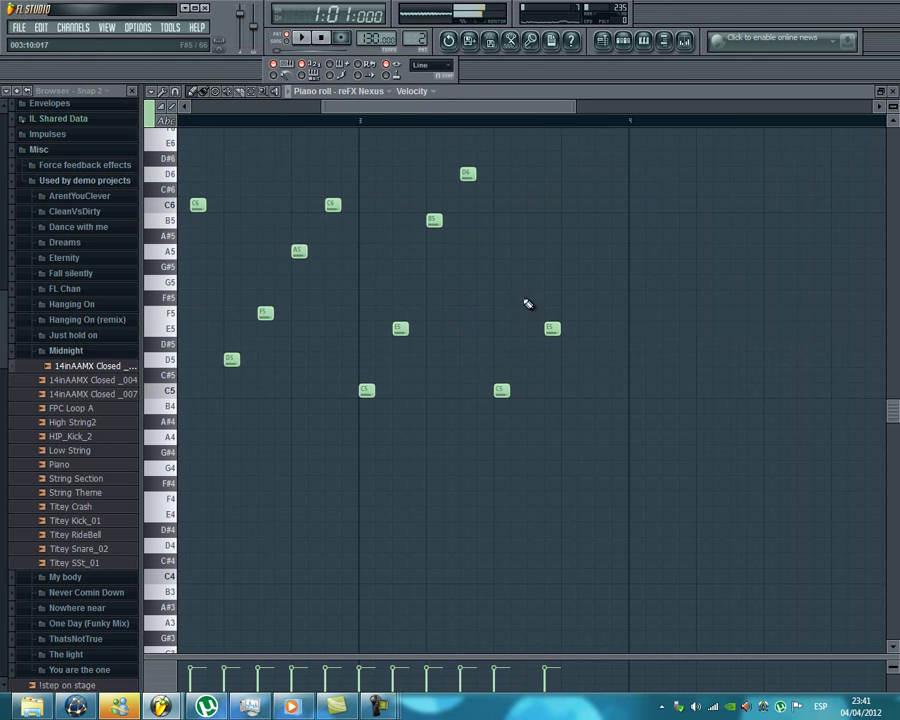
drag(552, 332, 536, 331)
click(567, 220)
click(600, 173)
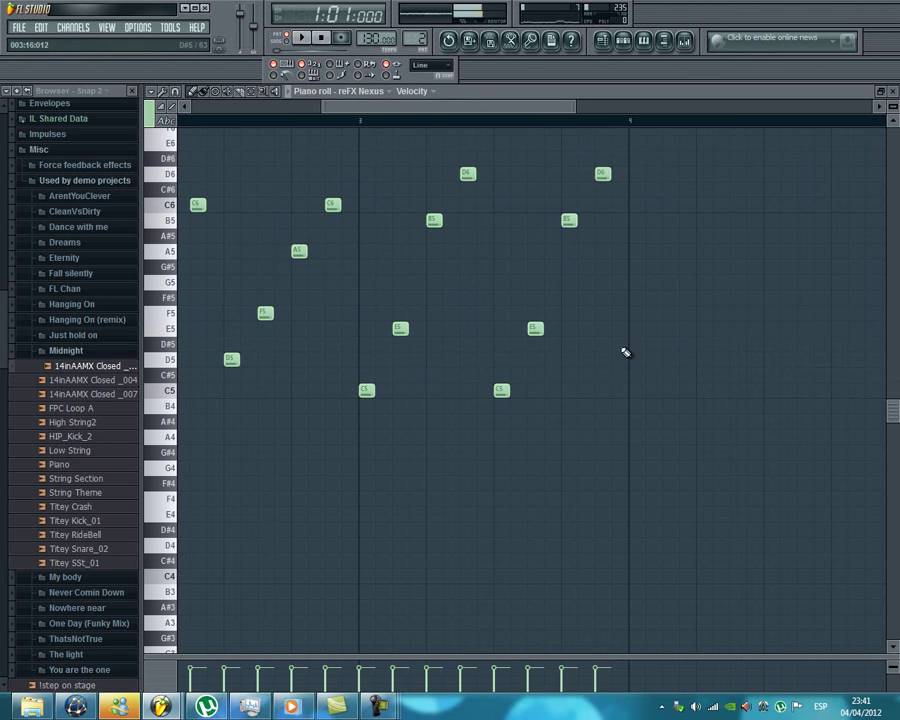
Fill bar 4 with the C5, E5, B5, D6 phrase twice, one note on every odd step from 1 to 15.
click(635, 391)
click(668, 329)
click(703, 220)
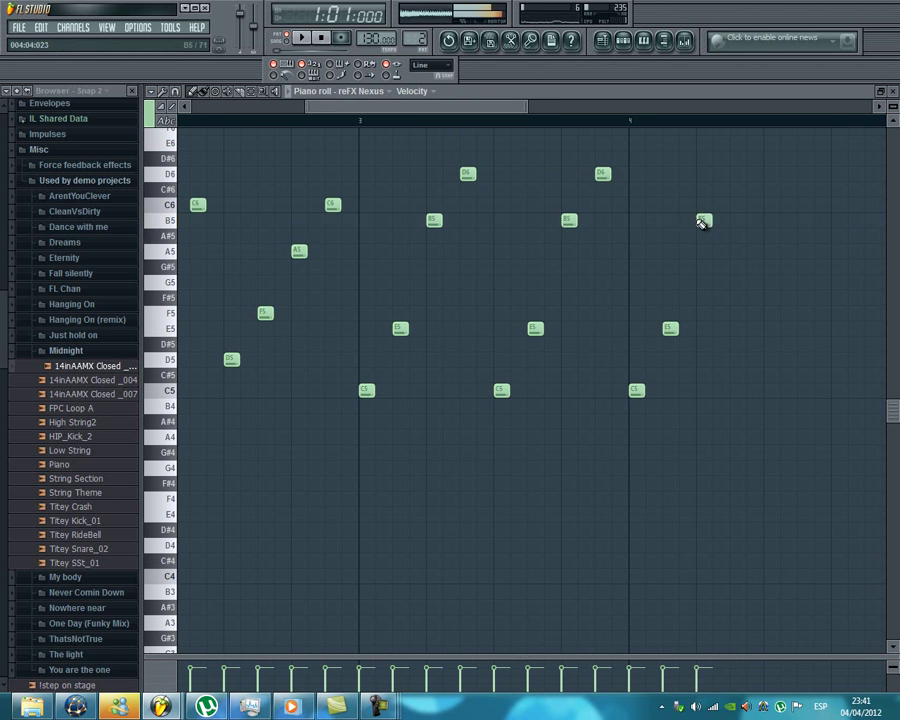
click(737, 174)
drag(467, 104, 544, 114)
click(540, 389)
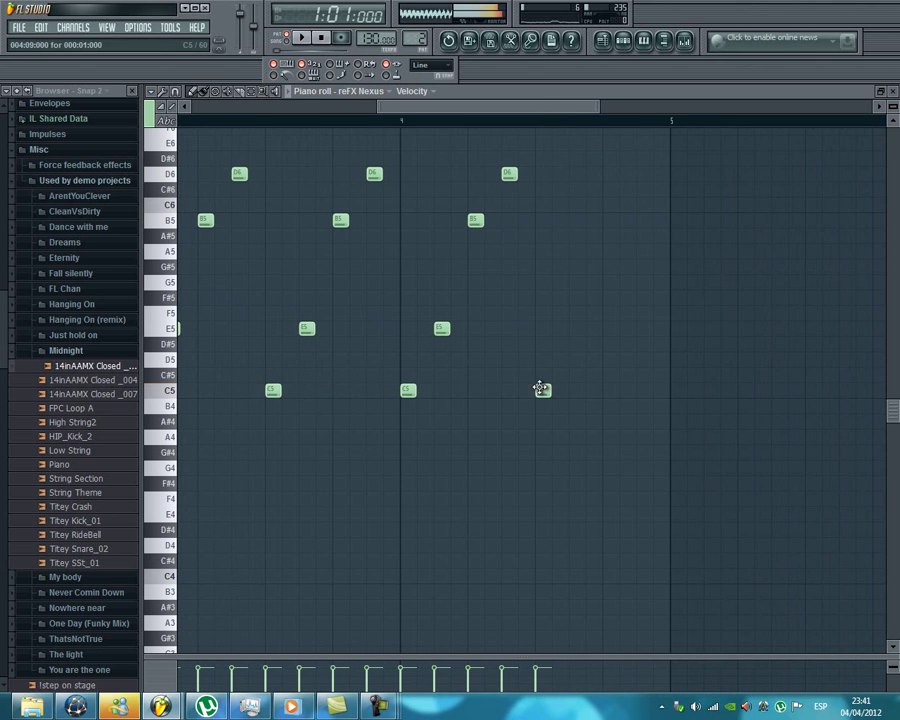
click(577, 330)
click(609, 220)
click(643, 175)
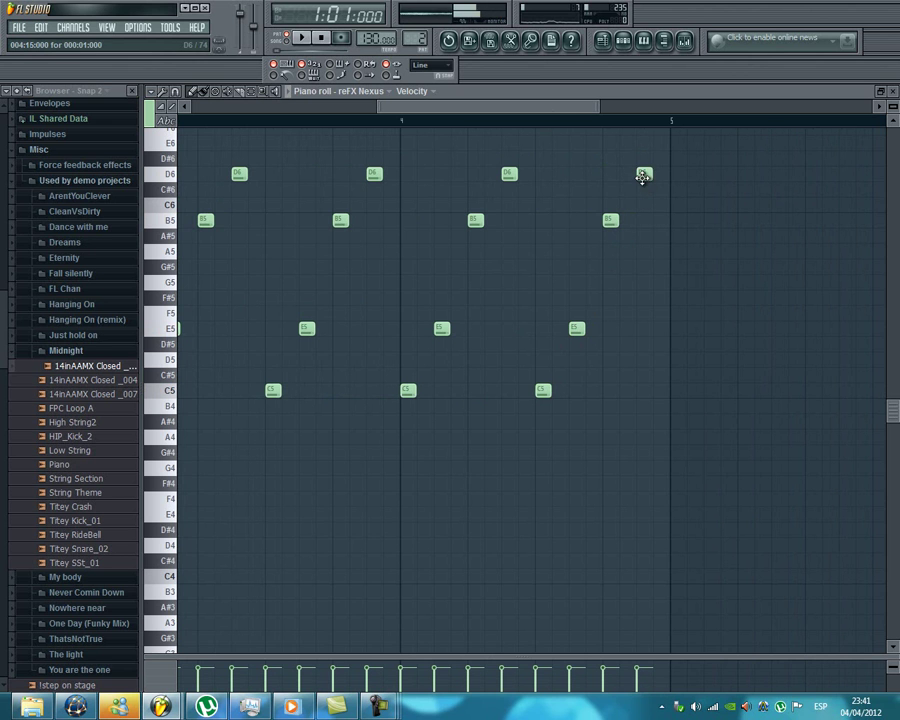
Play back the complete four-bar melody with all its notes in view.
key(space)
drag(566, 110, 345, 109)
drag(415, 103, 643, 96)
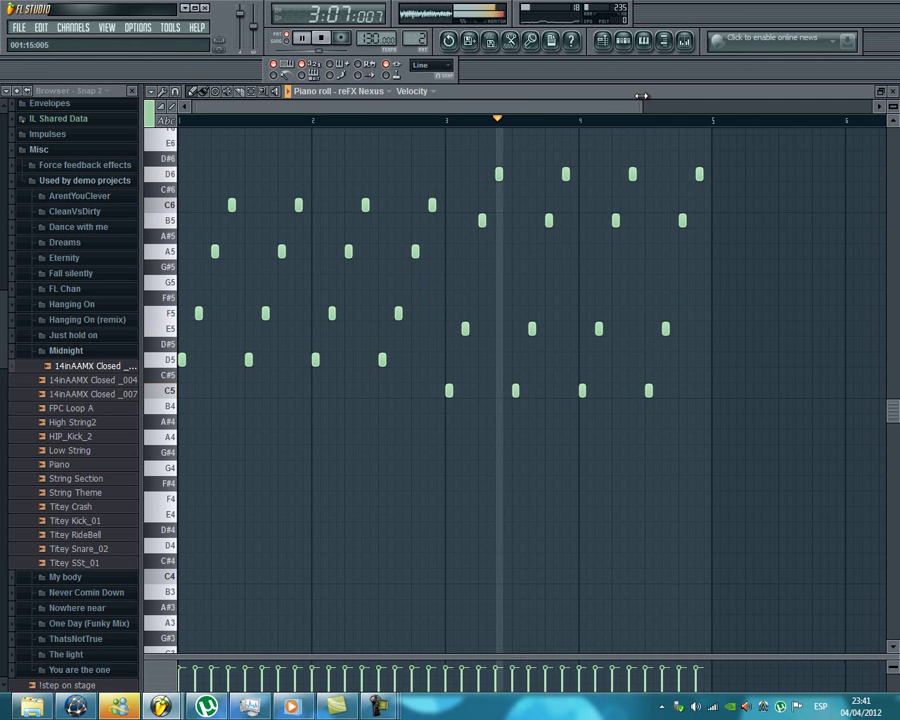
Place three Pattern 2 clips end to end on Track 1 of the playlist, starting at bars 1, 5 and 9.
click(602, 40)
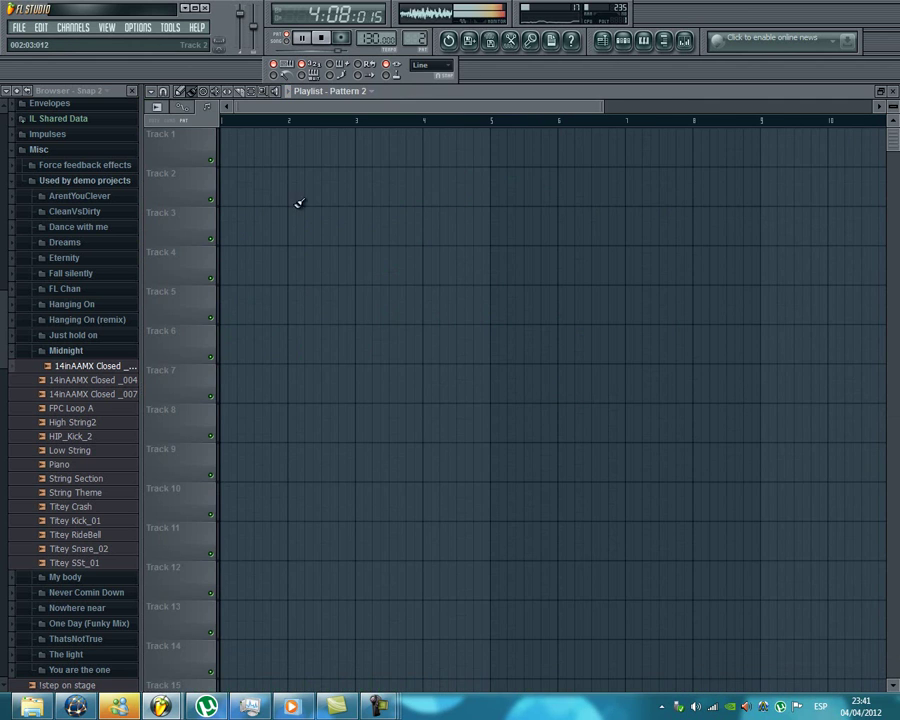
click(250, 145)
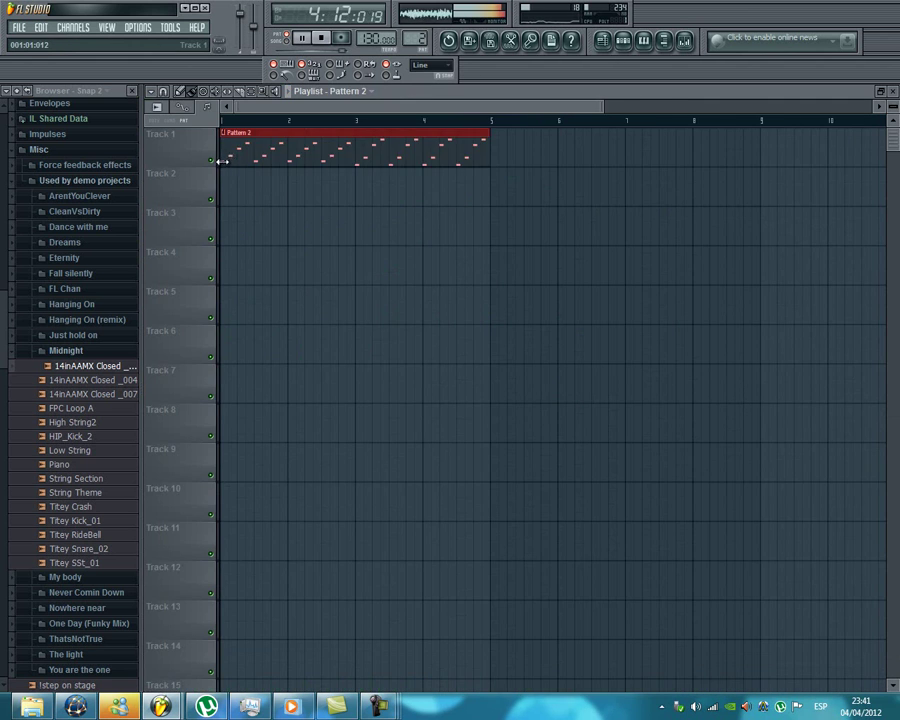
click(508, 152)
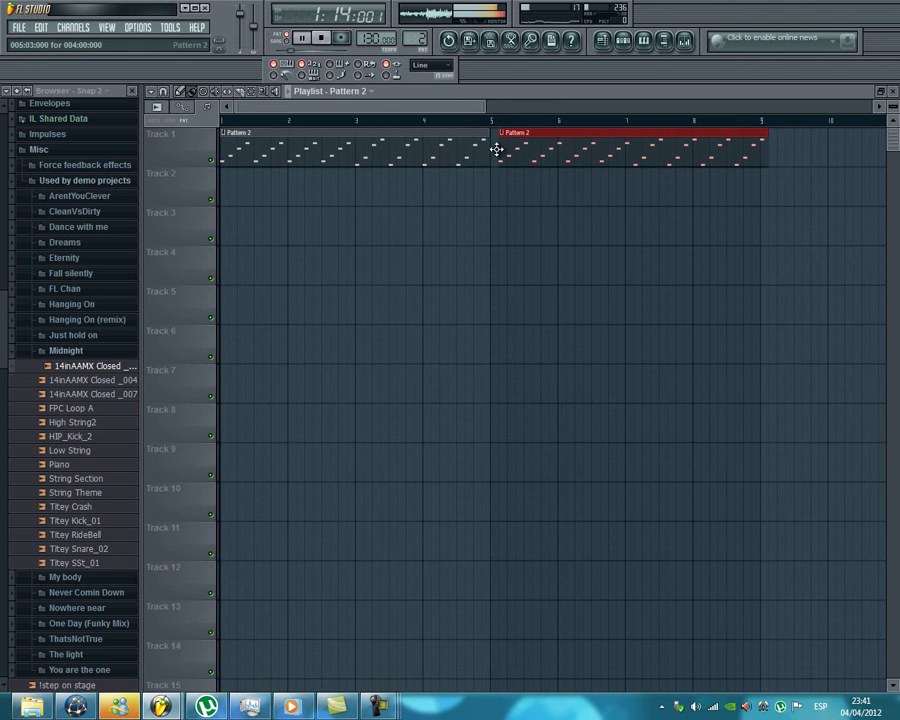
click(766, 145)
drag(458, 107, 658, 93)
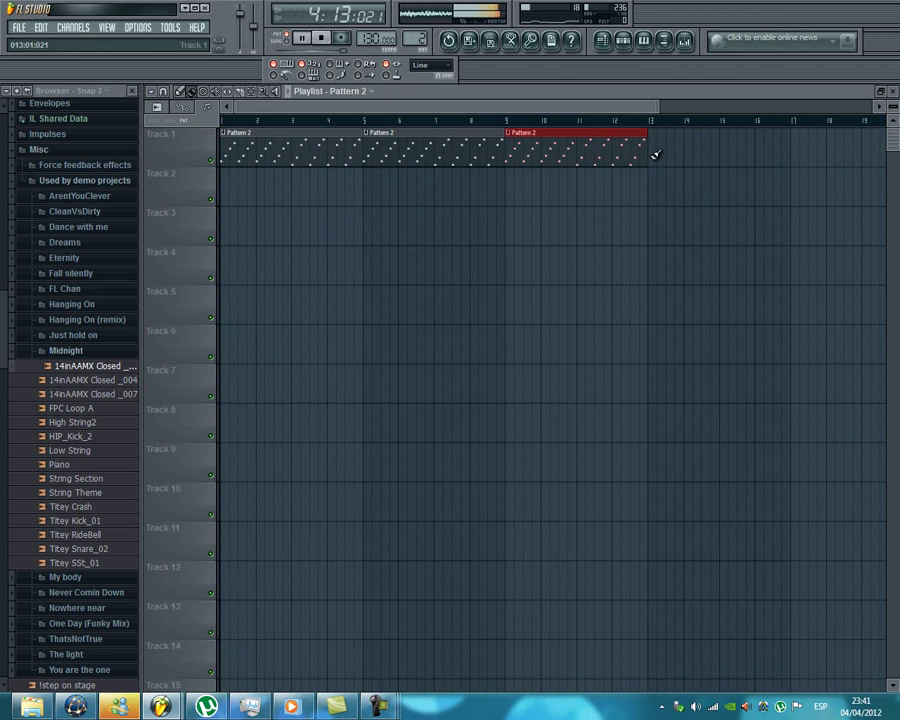
Add a fourth Pattern 2 clip at bar 13 on Track 1 and preview the arrangement in song mode.
click(656, 153)
key(space)
click(300, 39)
click(288, 42)
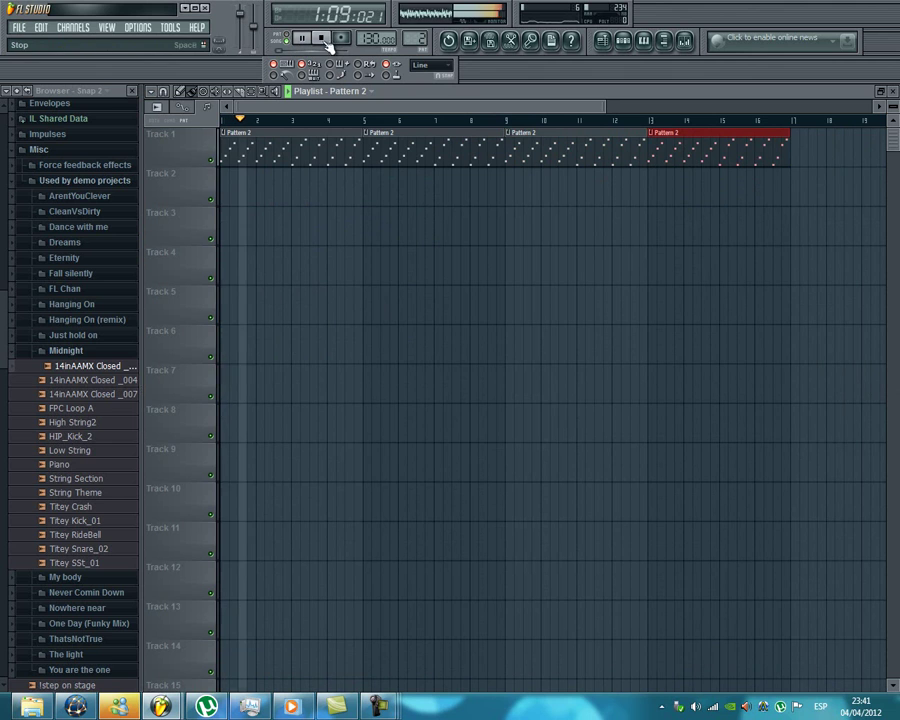
click(321, 40)
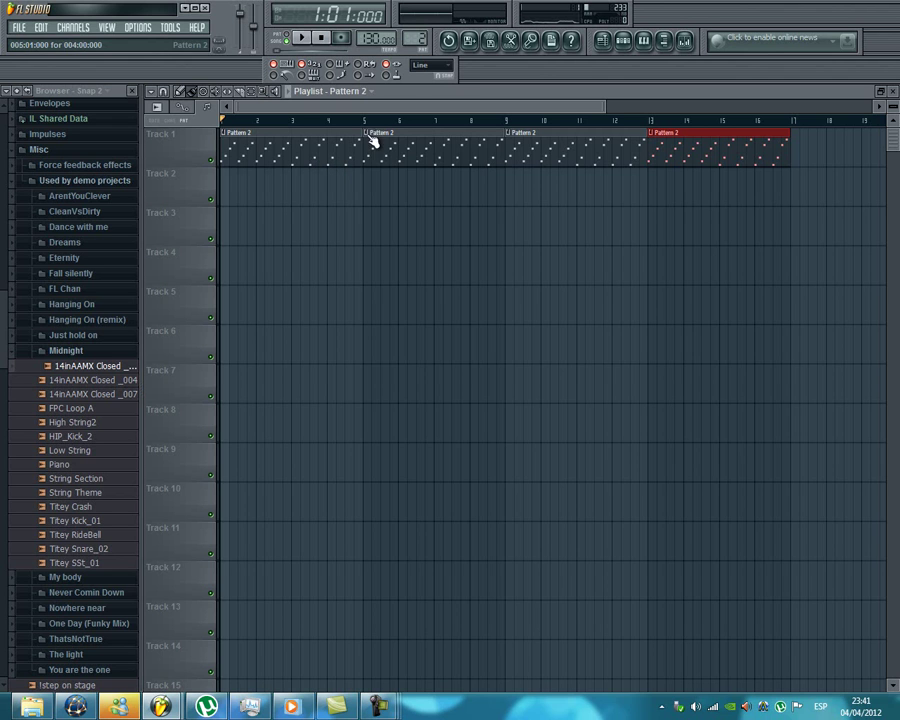
Fill the Kick every 4 steps in Pattern 1 and paint Pattern 1 clips on Track 2 from bar 5 through bar 16.
click(446, 36)
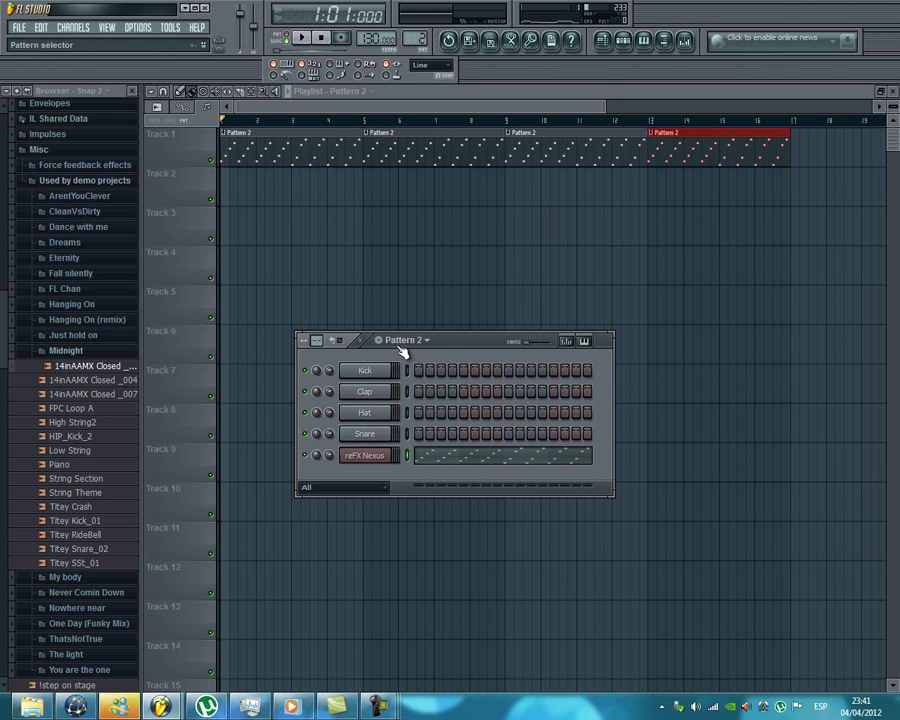
scroll(401, 348, up, 1)
right_click(377, 374)
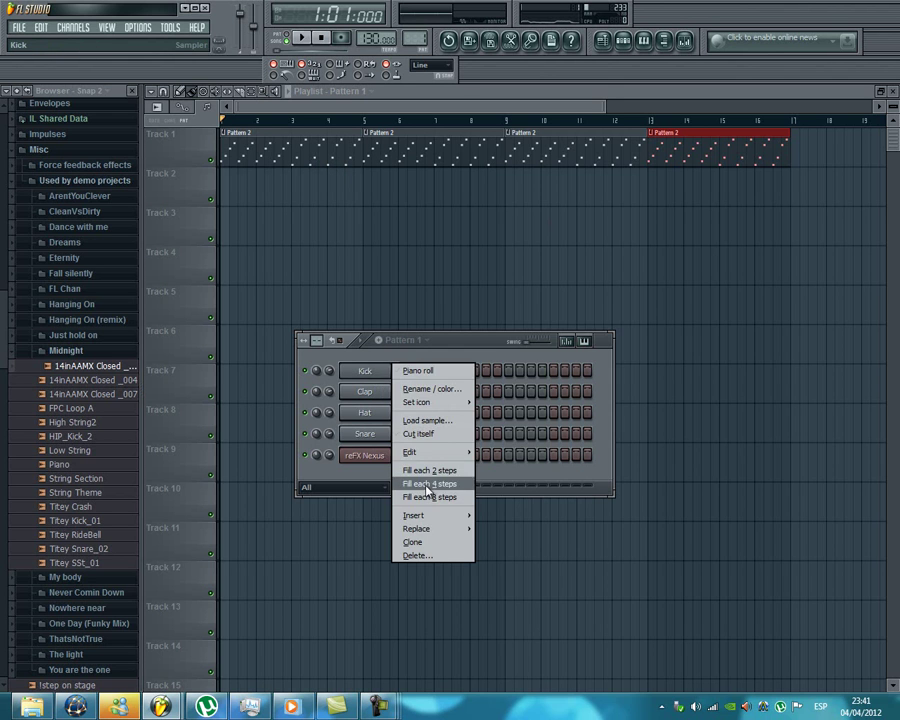
click(432, 483)
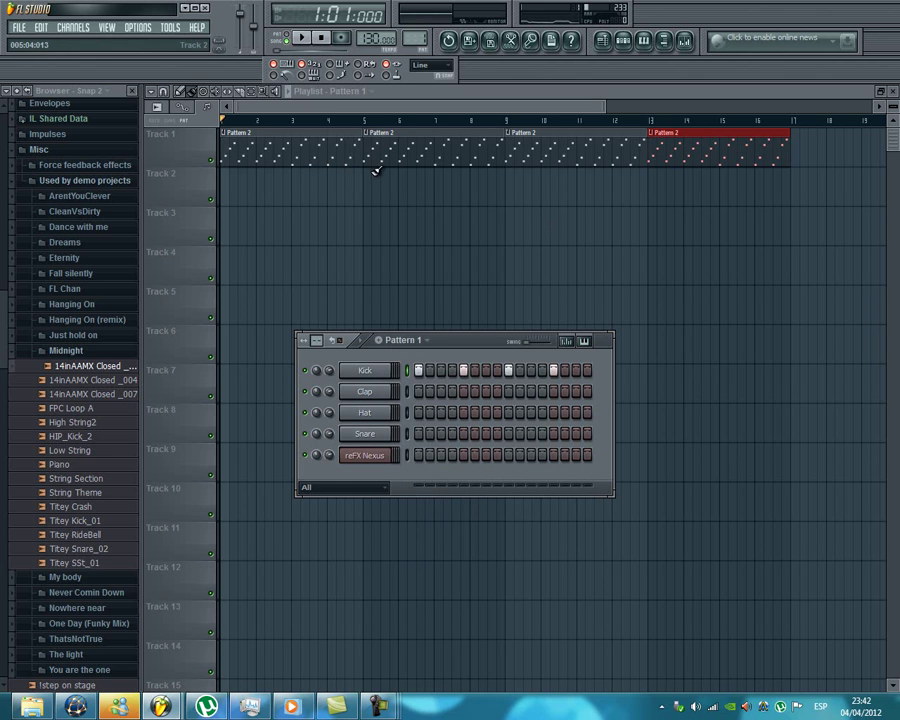
drag(368, 190, 752, 180)
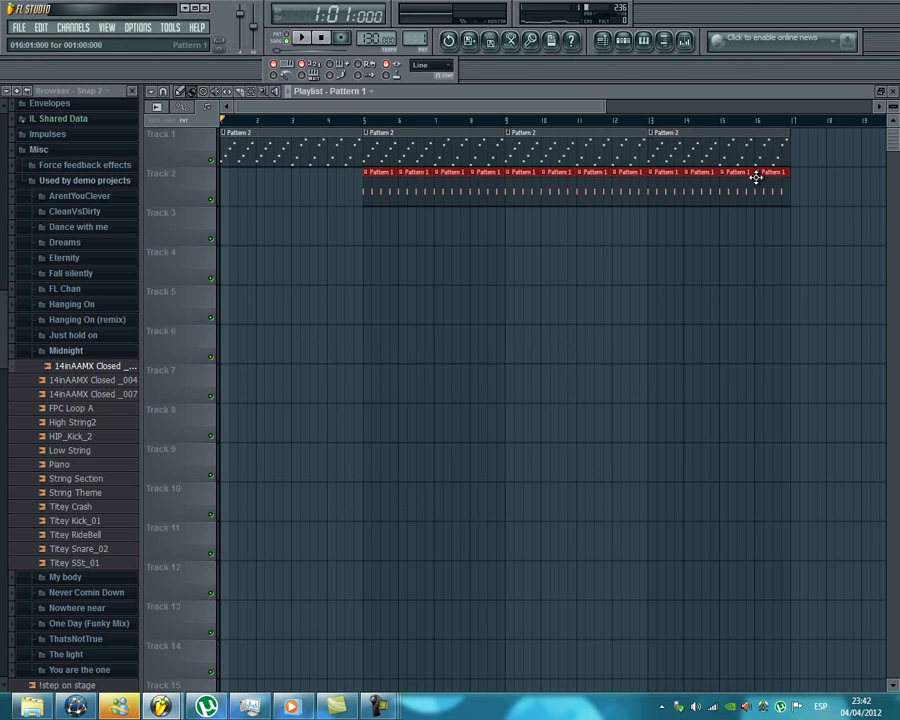
Add Clap and Snare hits on steps 5 and 13 of Pattern 1, and Hat hits on all 16 steps.
click(624, 41)
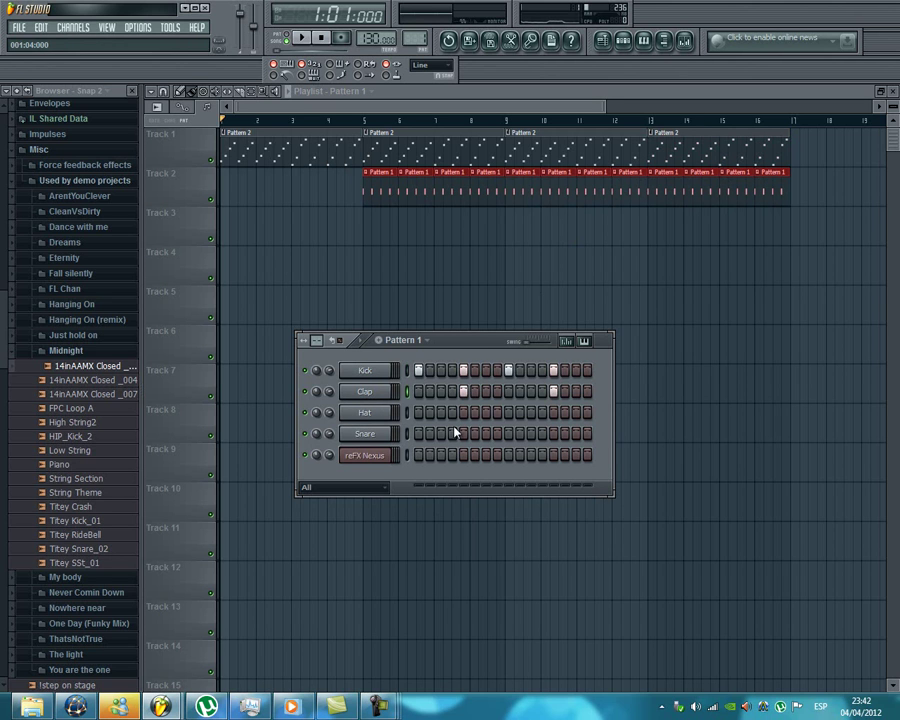
mouse_move(424, 421)
mouse_down()
mouse_move(421, 414)
mouse_move(585, 418)
mouse_up()
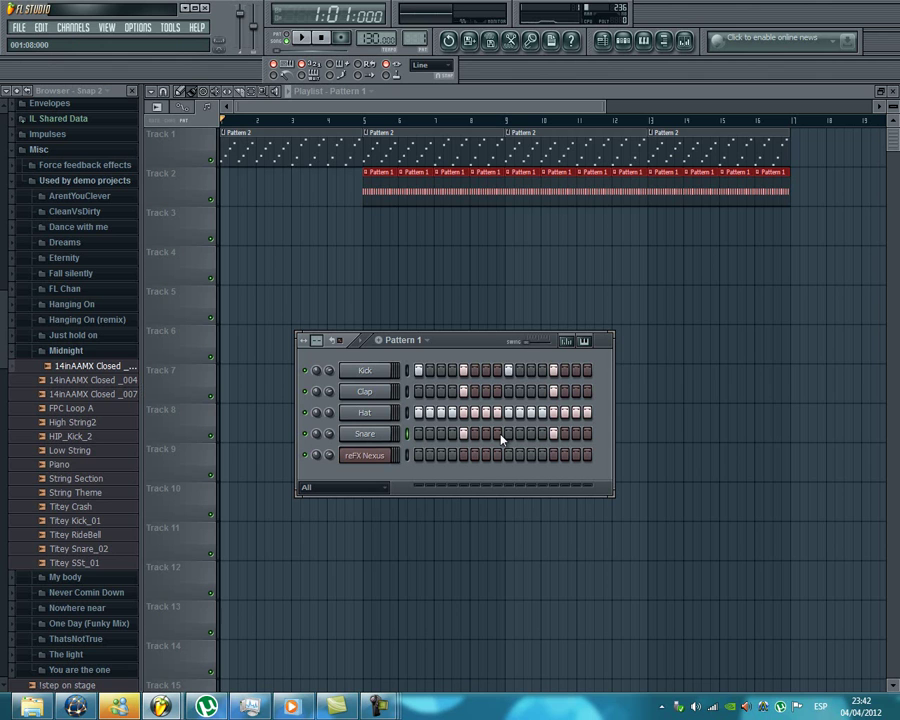
While the song plays, adjust the Hat channel's volume and keep Hat hits only on steps 1–4 and 9–12.
key(space)
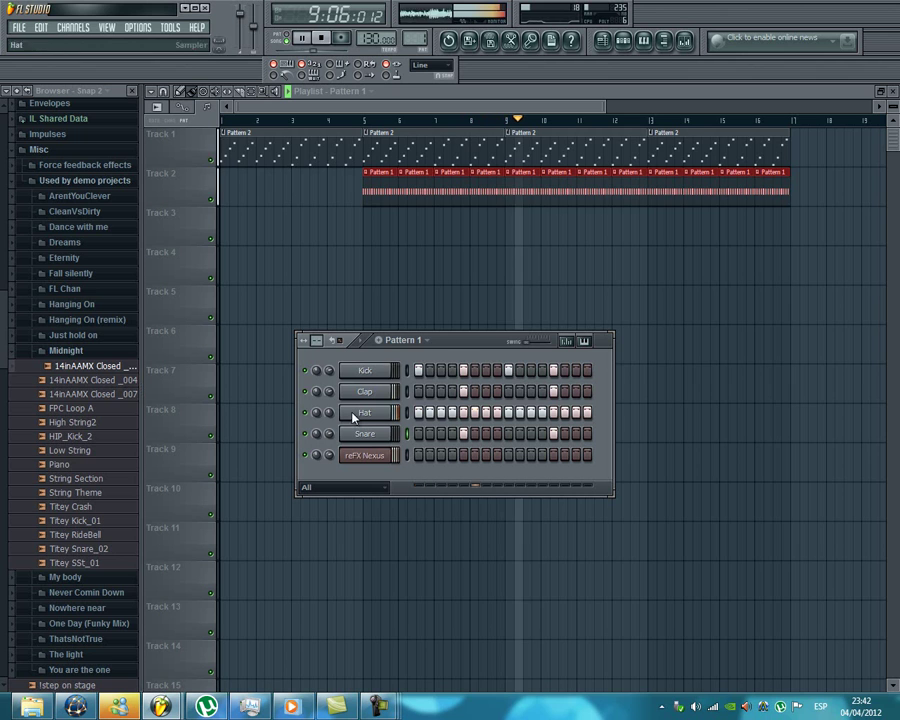
mouse_move(331, 413)
mouse_down()
mouse_move(339, 443)
mouse_move(323, 394)
mouse_up()
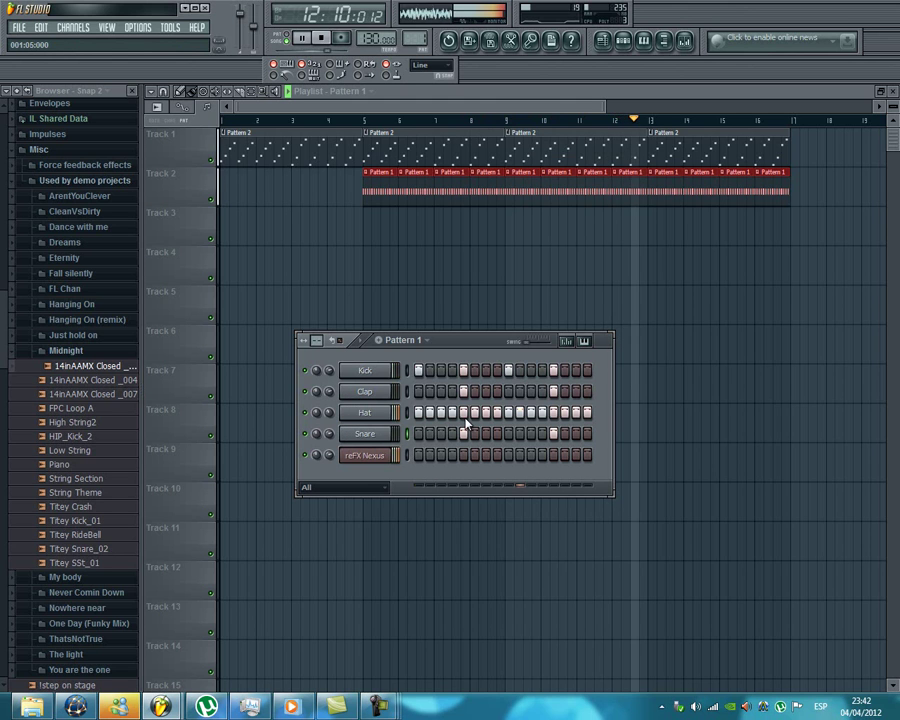
right_click(520, 415)
right_click(532, 416)
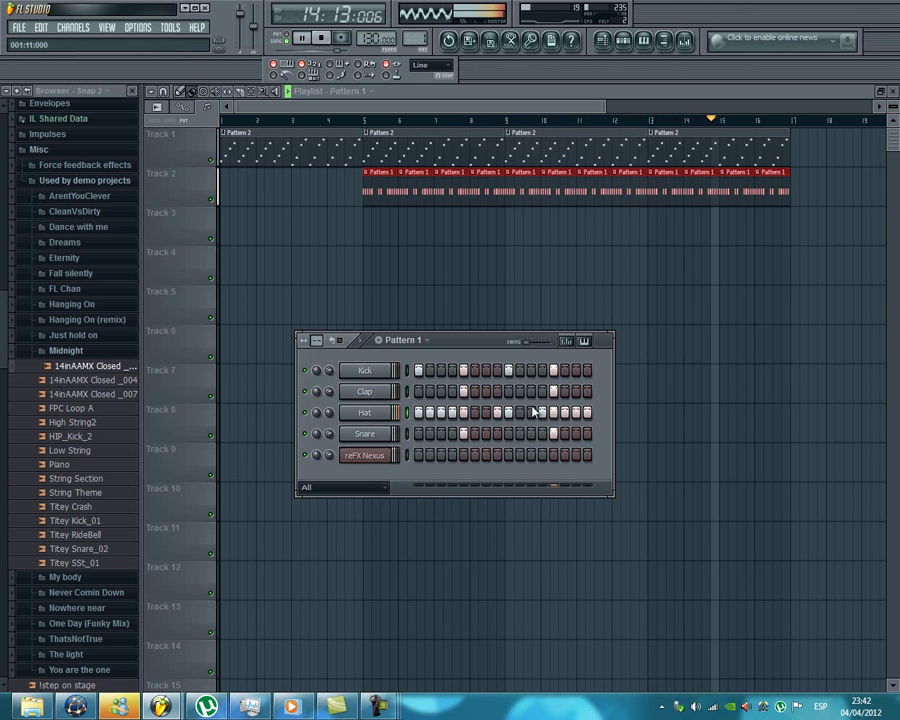
click(522, 416)
click(532, 415)
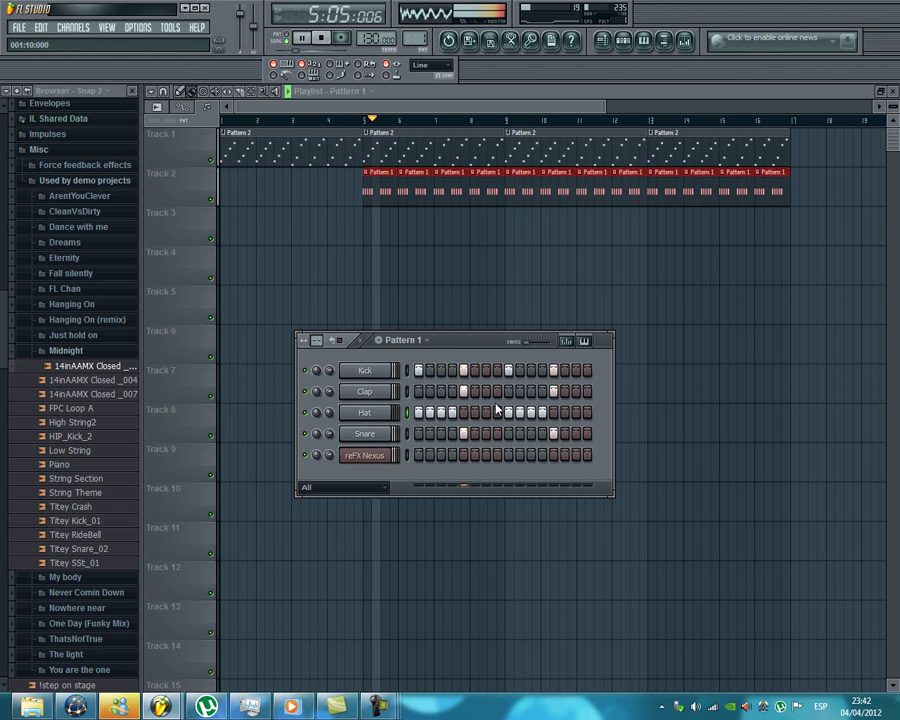
Try Clap and Snare hits on steps 4 and 6 of Pattern 1, restore the hits on step 5 only, and stop playback.
click(452, 392)
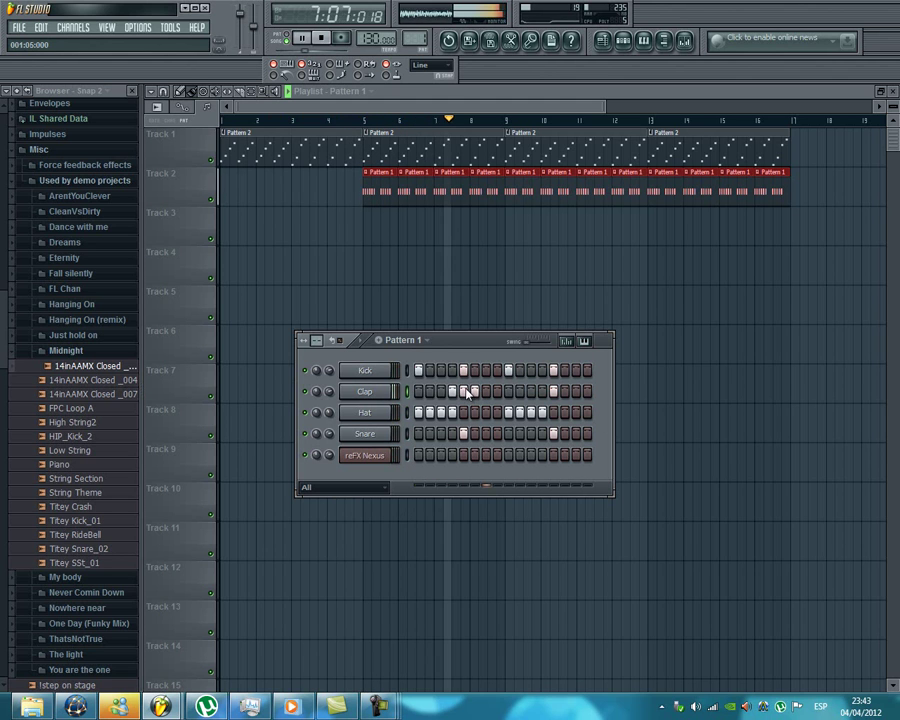
click(452, 392)
click(452, 433)
click(475, 433)
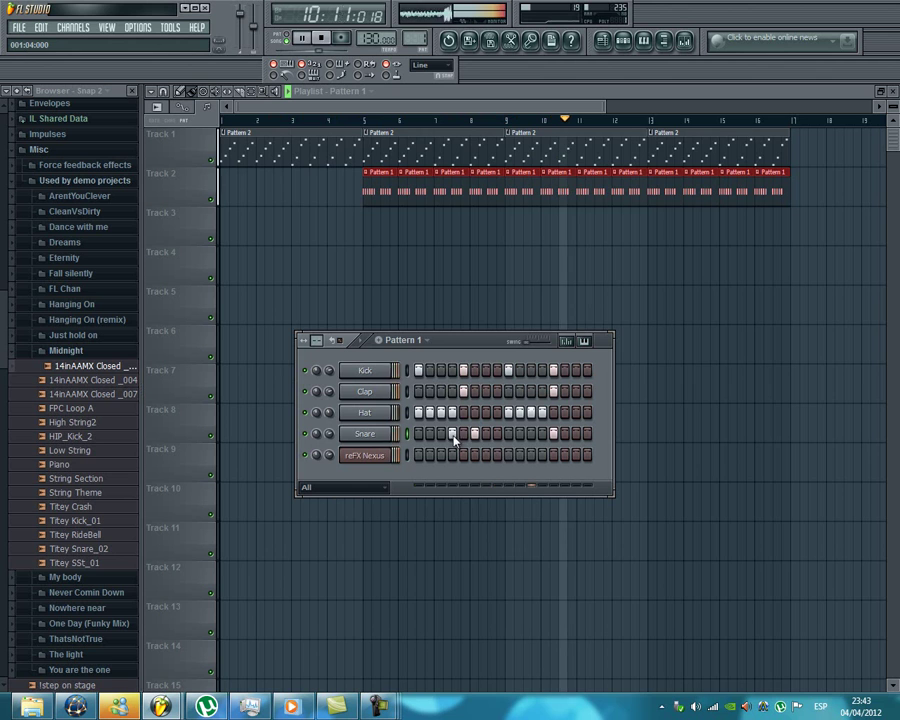
click(463, 434)
right_click(453, 434)
right_click(480, 434)
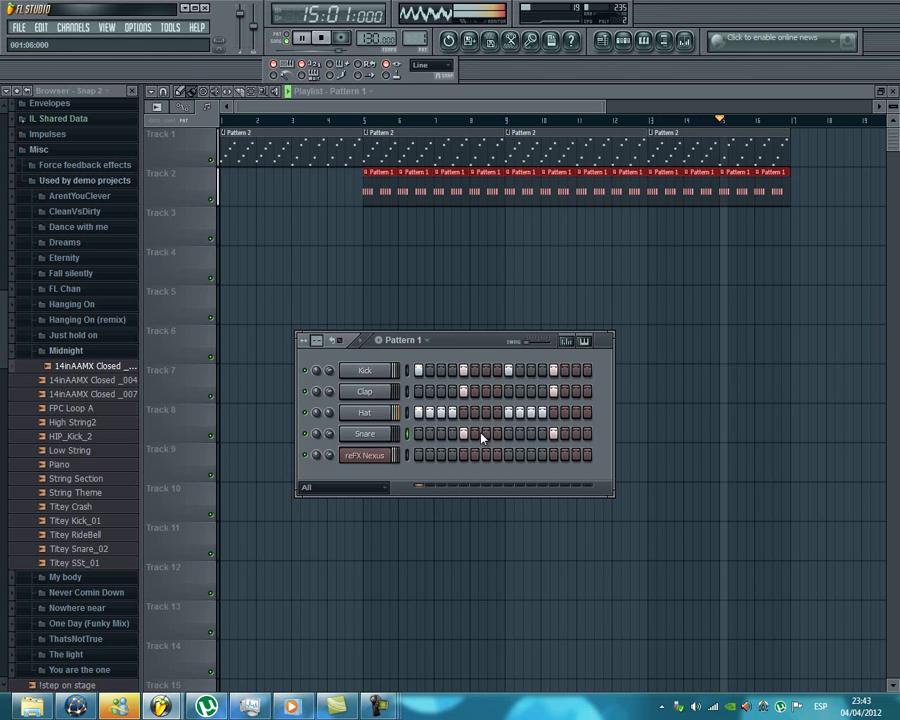
key(space)
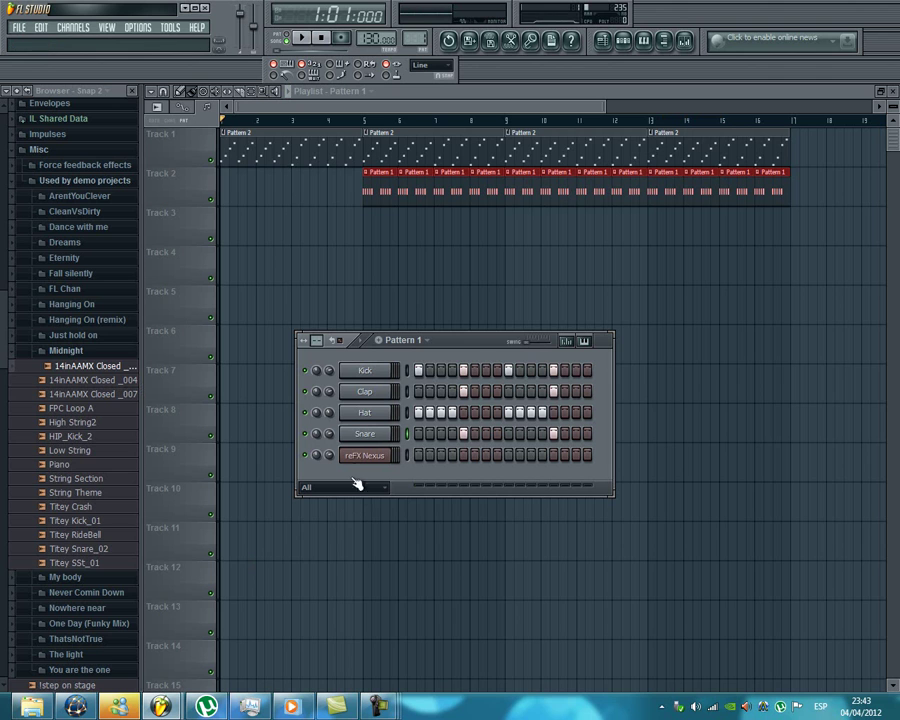
Clone the reFX Nexus channel and load the AR After Midnight 1 preset from the Arpeggios category in the copy.
right_click(392, 451)
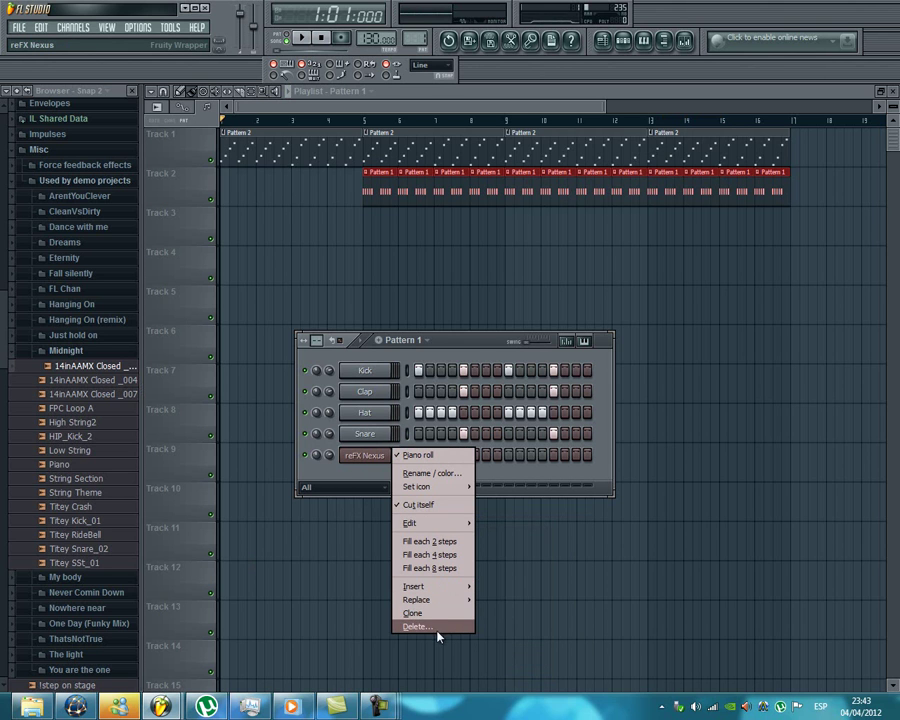
click(440, 613)
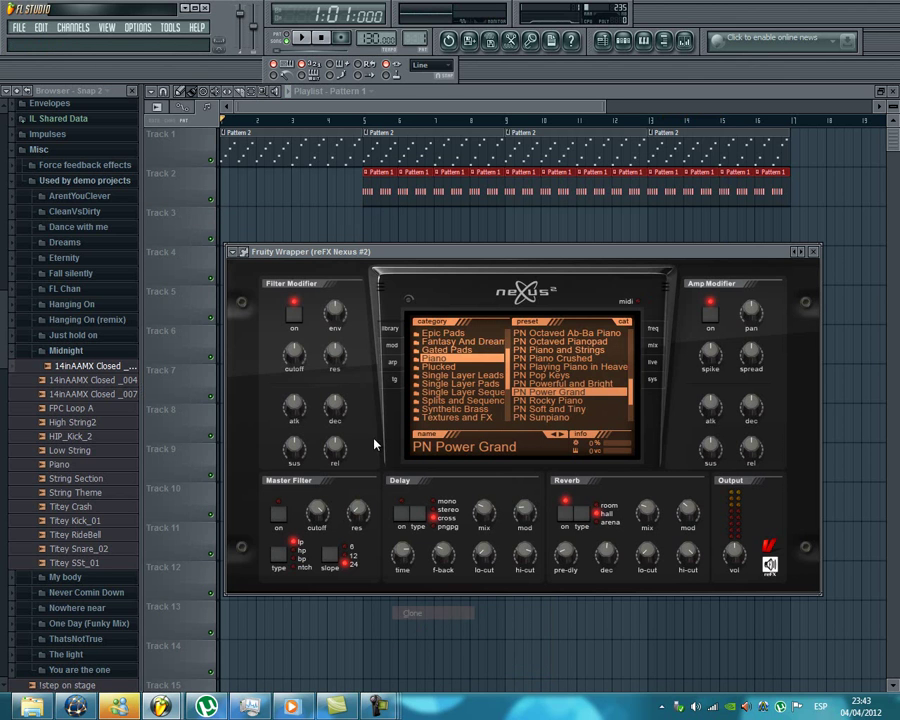
click(424, 341)
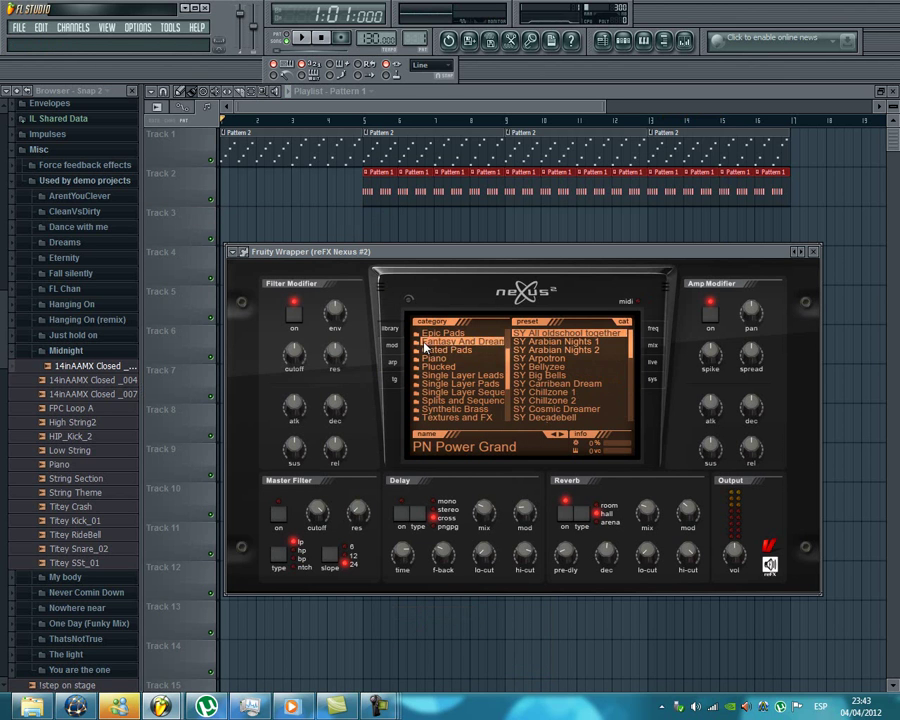
scroll(428, 345, up, 5)
click(444, 334)
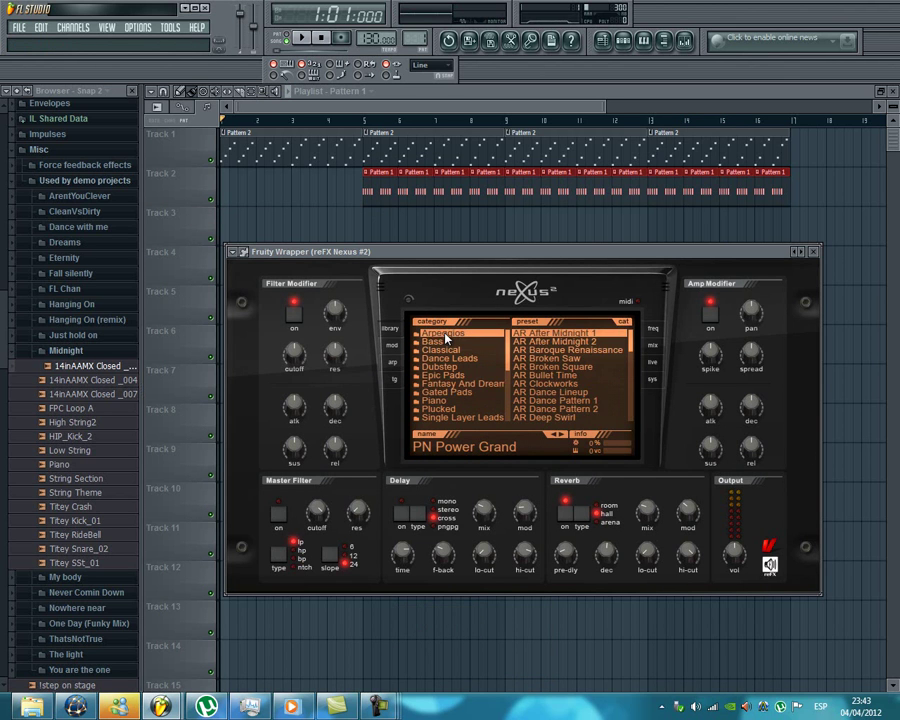
click(576, 336)
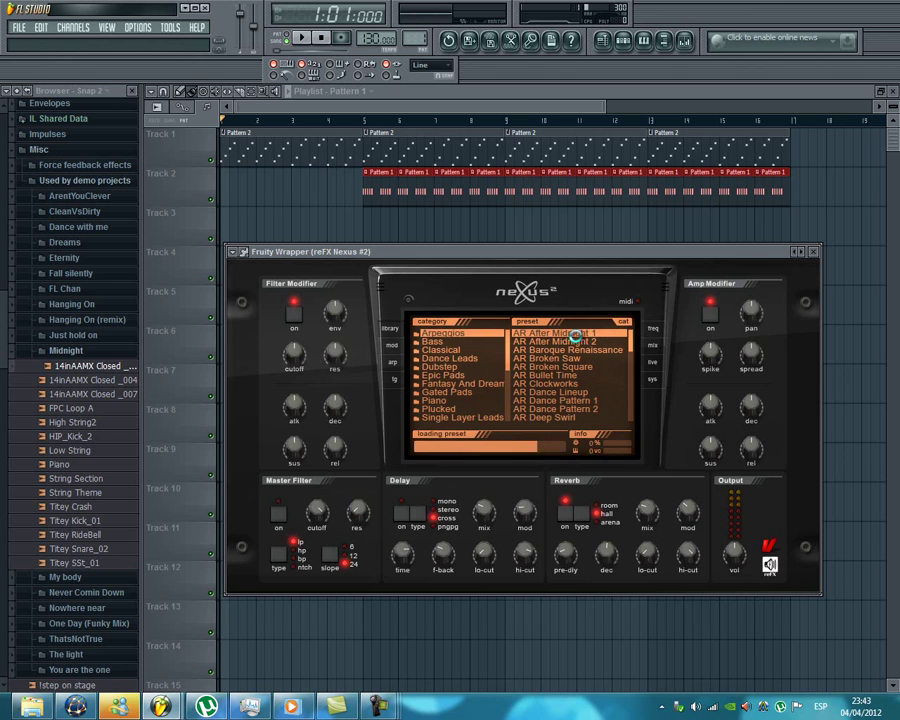
Play the arrangement to audition notes of the AR After Midnight 1 sound over it, stop, and reopen the reFX Nexus #2 channel.
click(305, 38)
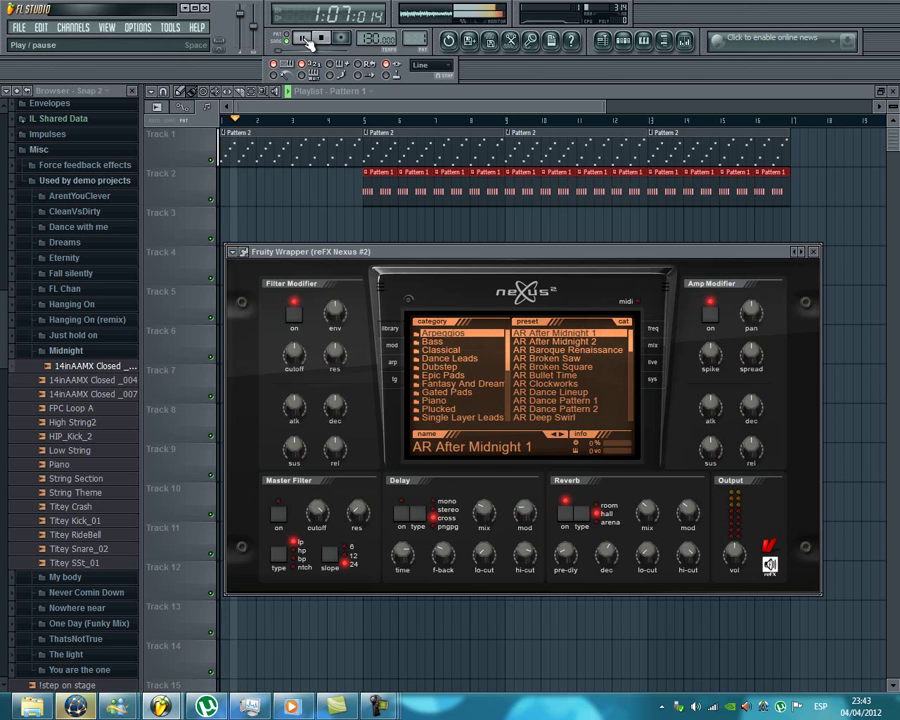
drag(458, 255, 458, 476)
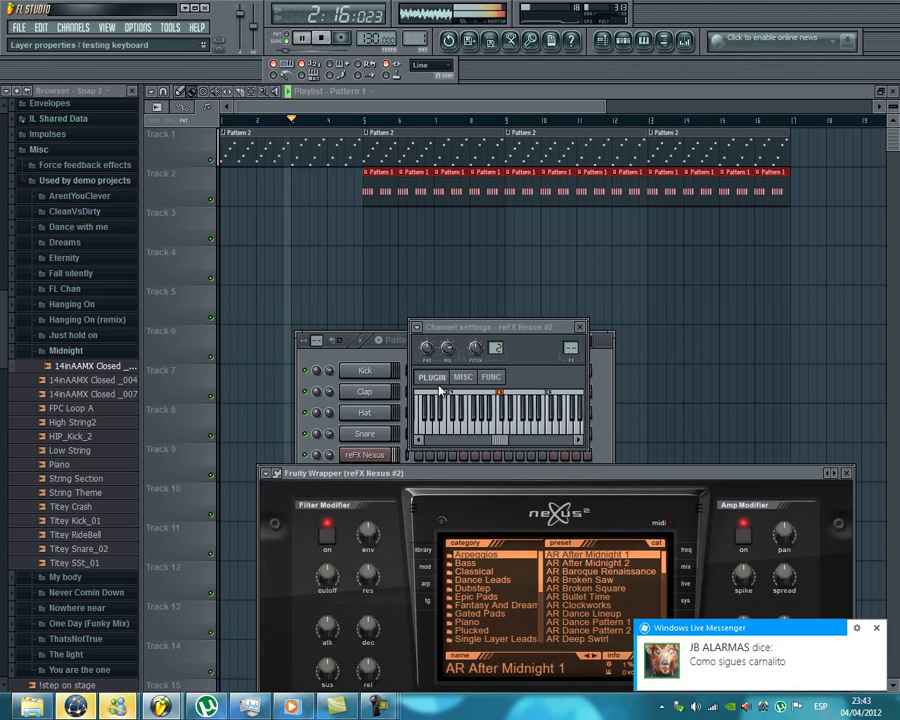
click(375, 356)
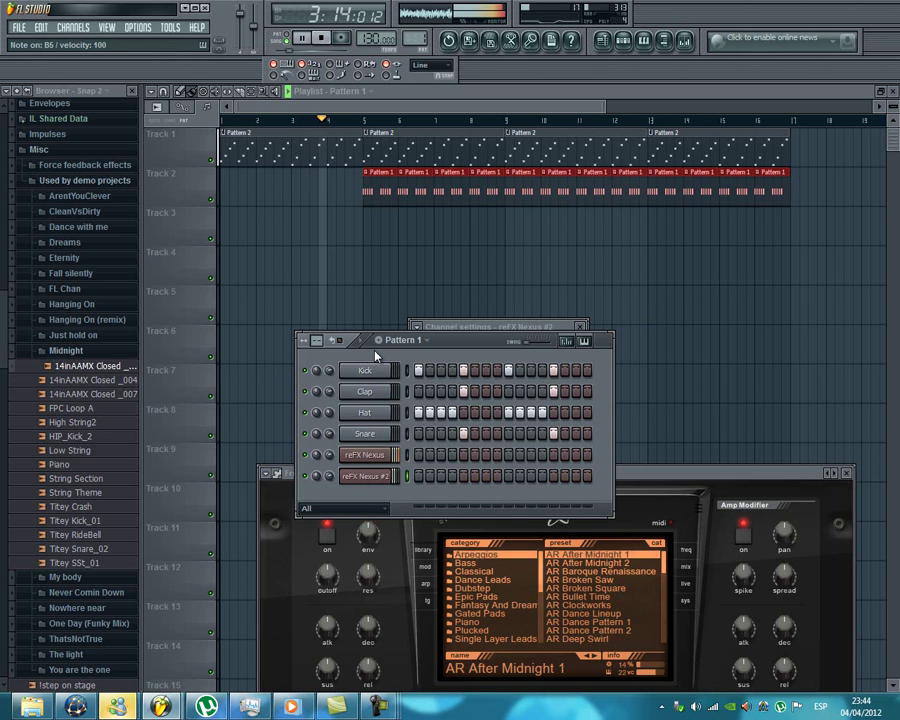
key(space)
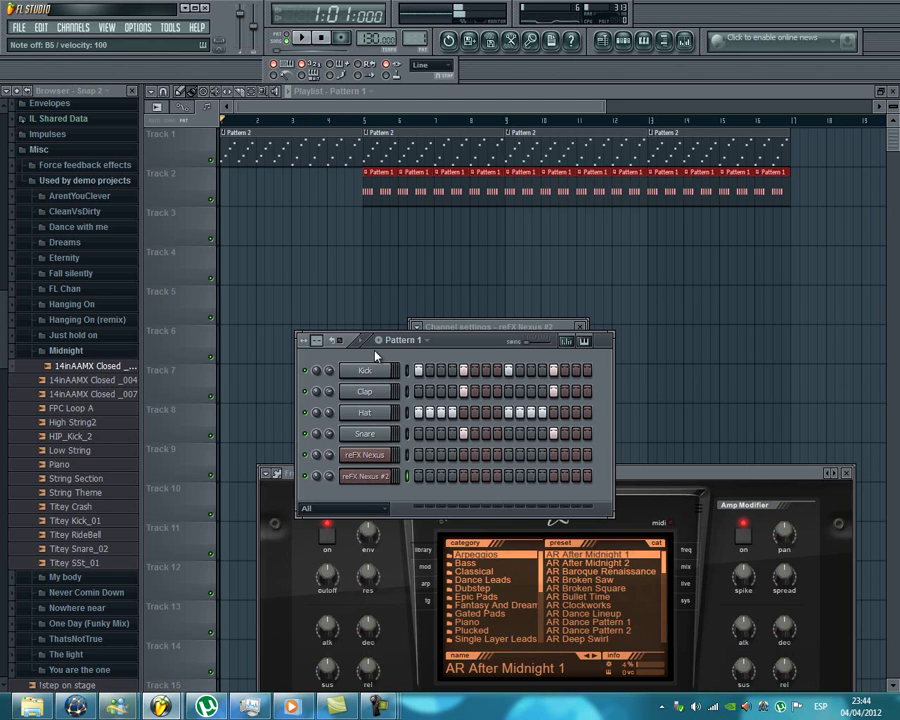
click(377, 483)
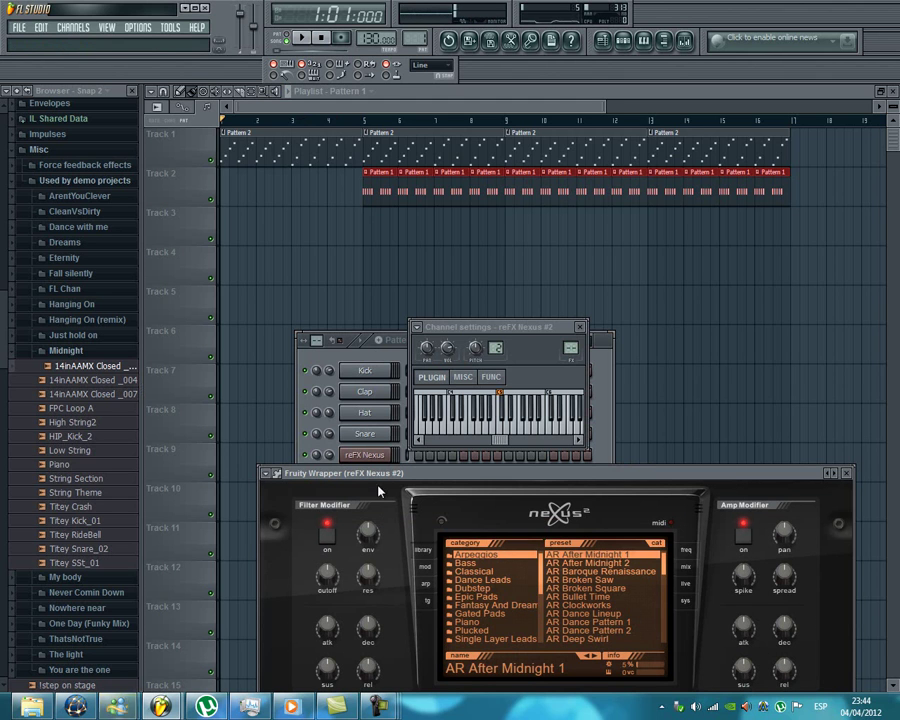
click(688, 568)
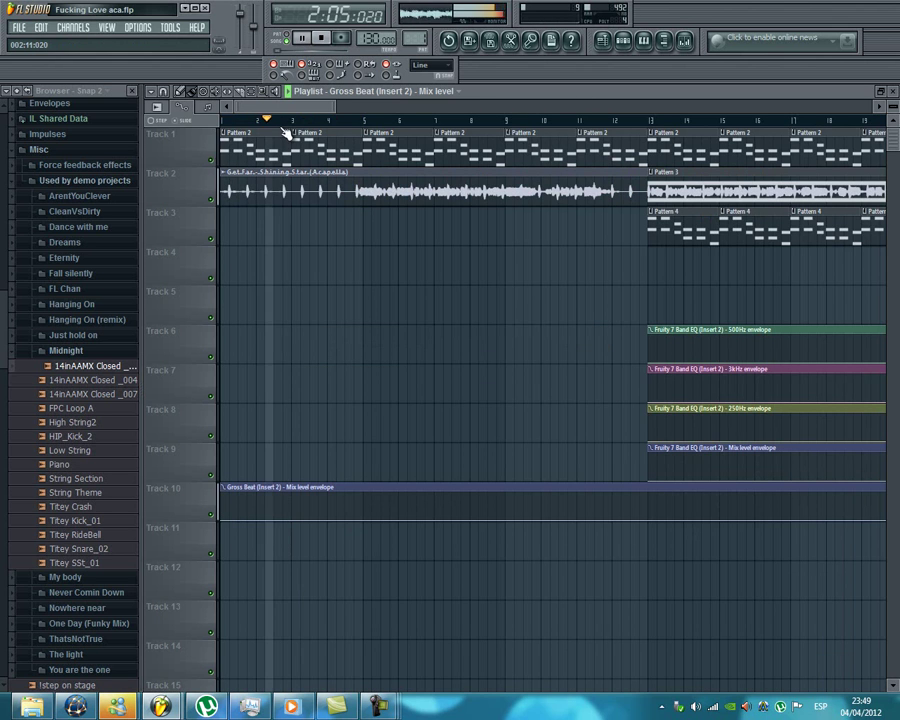
Review the Fucking Love aca.flp playlist, listening from its opening bars, from bar 28 and from just before bar 41.
drag(296, 107, 270, 127)
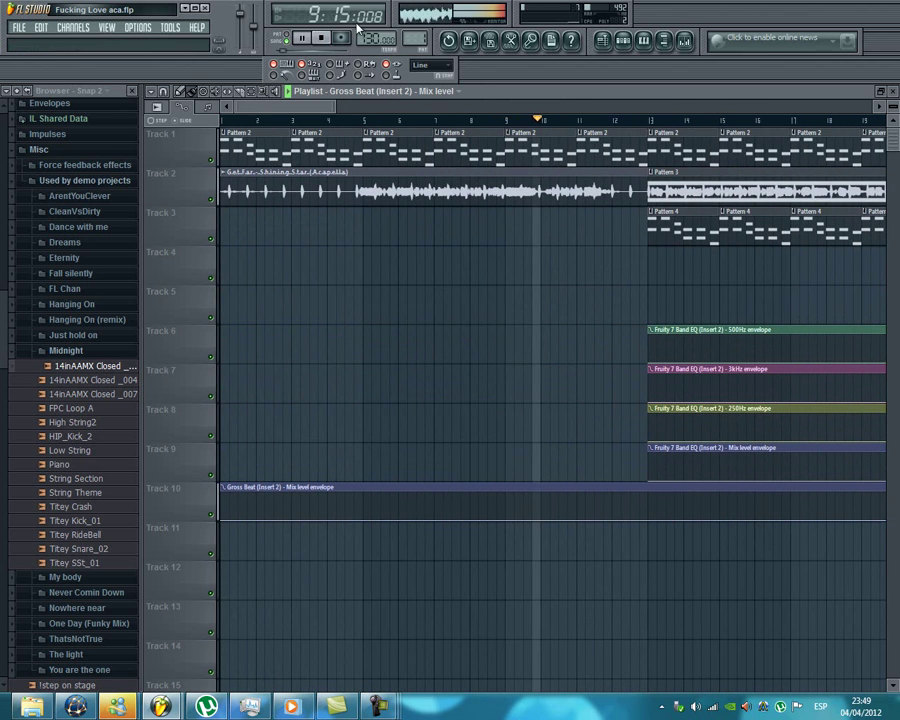
drag(315, 107, 437, 83)
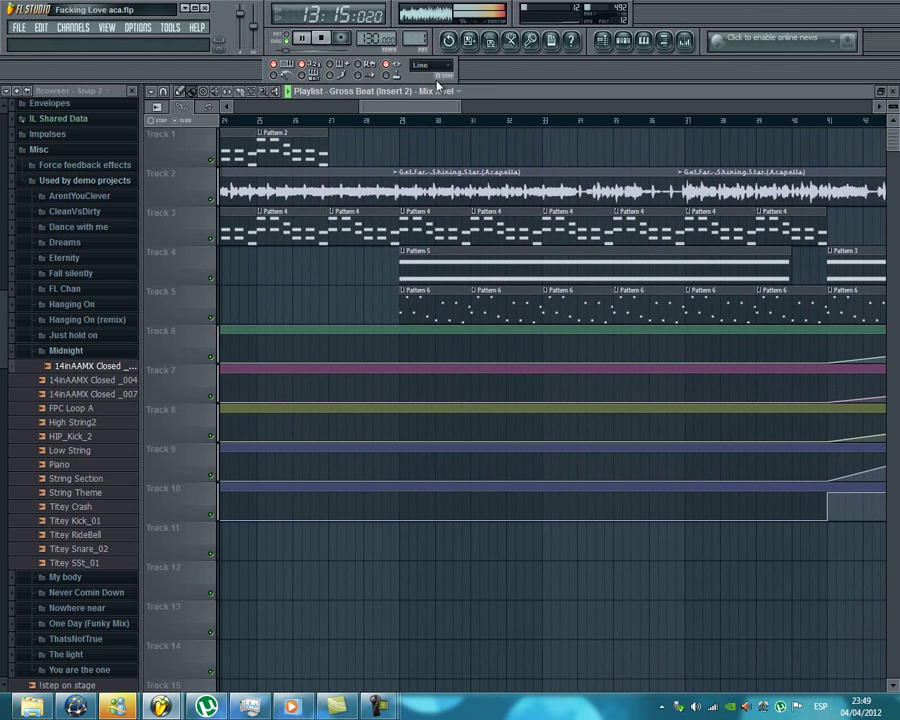
click(368, 121)
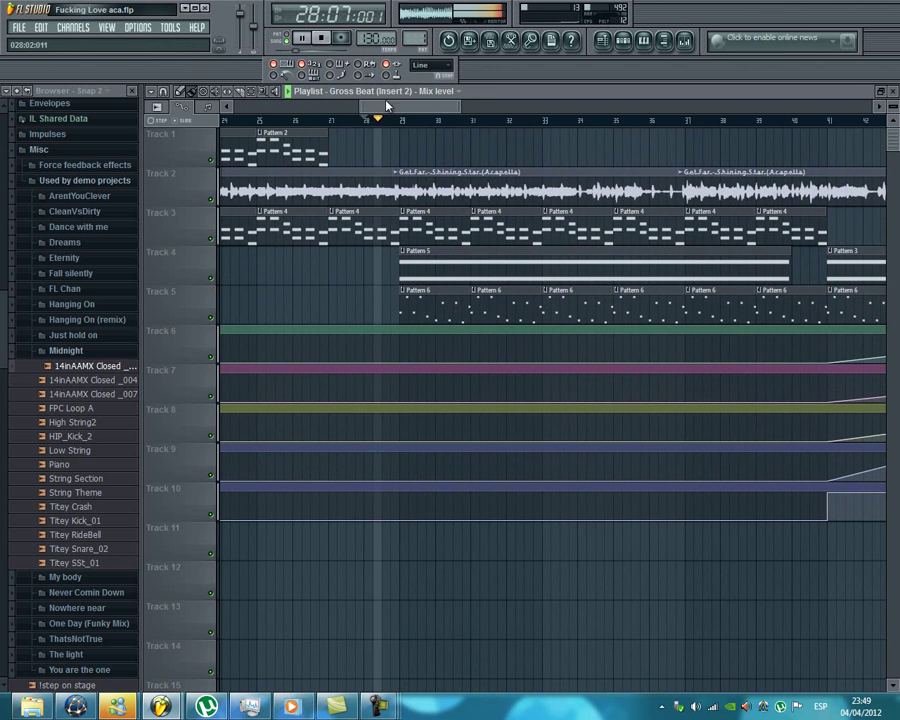
drag(325, 108, 450, 104)
click(425, 122)
mouse_move(446, 108)
mouse_down()
mouse_move(454, 112)
mouse_move(434, 110)
mouse_move(443, 116)
mouse_up()
right_click(464, 189)
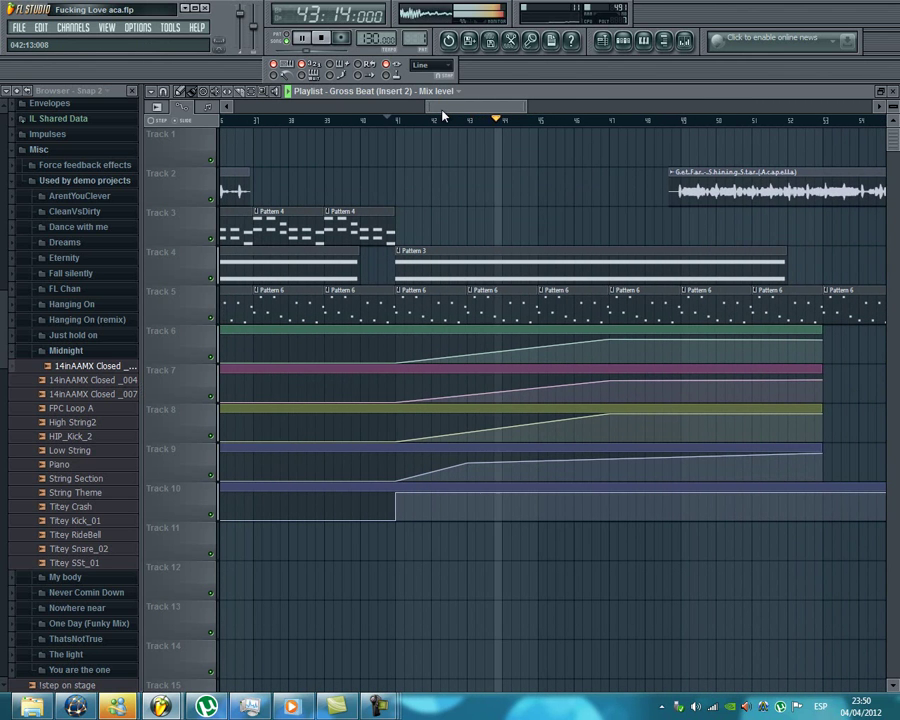
click(302, 38)
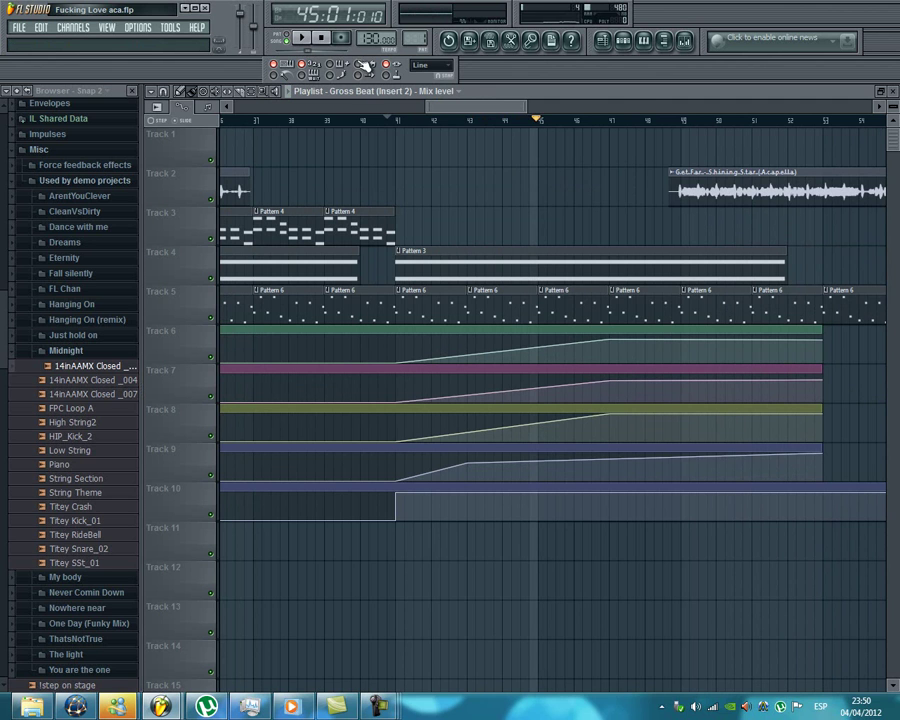
Open the mixer track Insert 2 assigned to the reFX Nexus channel and show its Fruity 7 Band EQ settings.
mouse_move(471, 113)
mouse_down()
mouse_move(562, 111)
mouse_move(477, 113)
mouse_move(487, 116)
mouse_up()
click(622, 40)
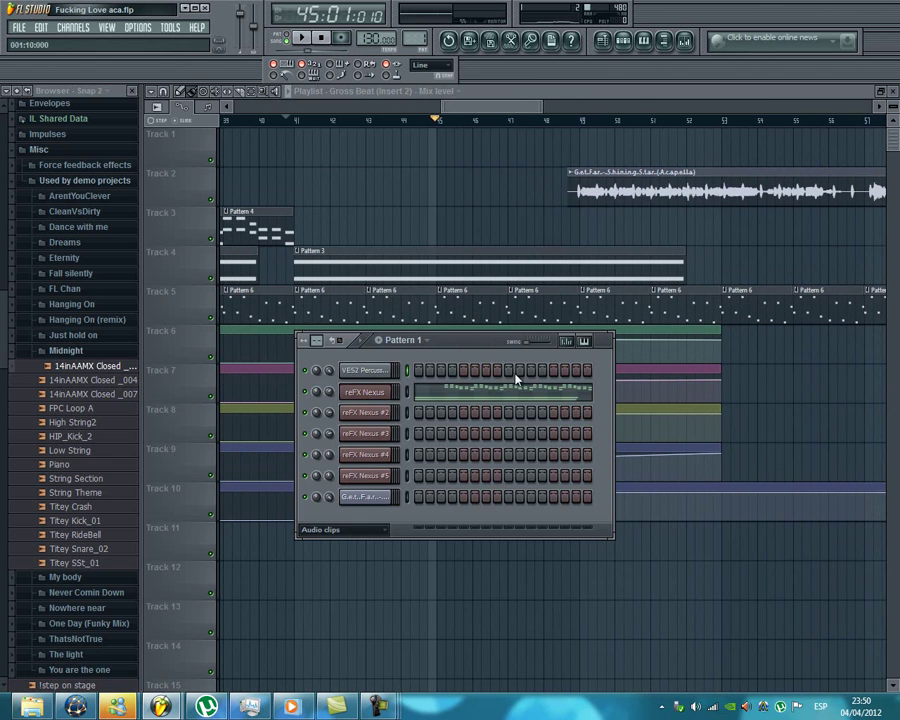
click(392, 392)
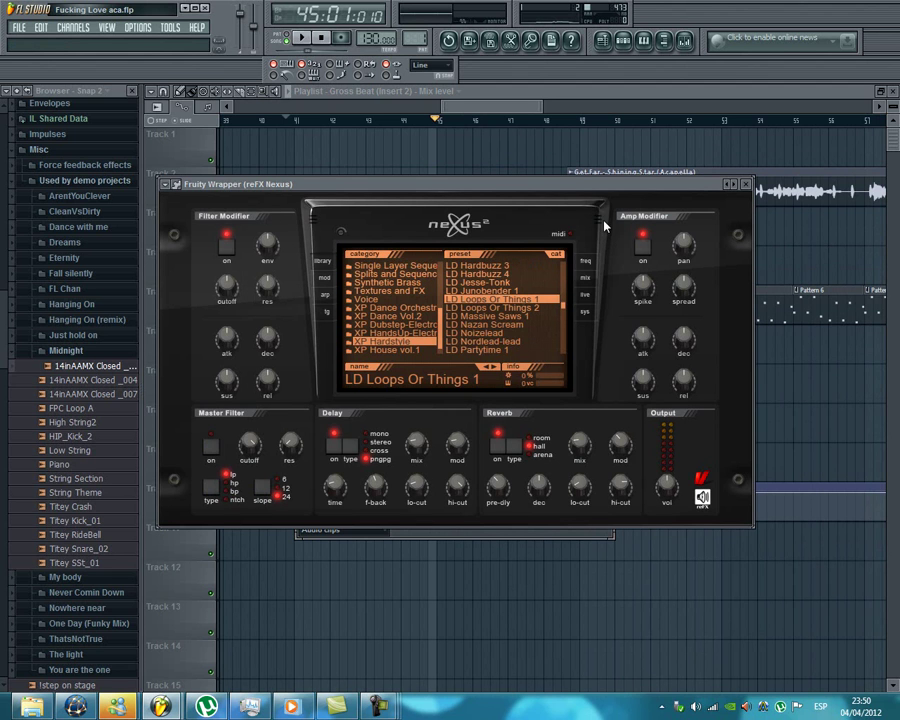
drag(541, 181, 579, 532)
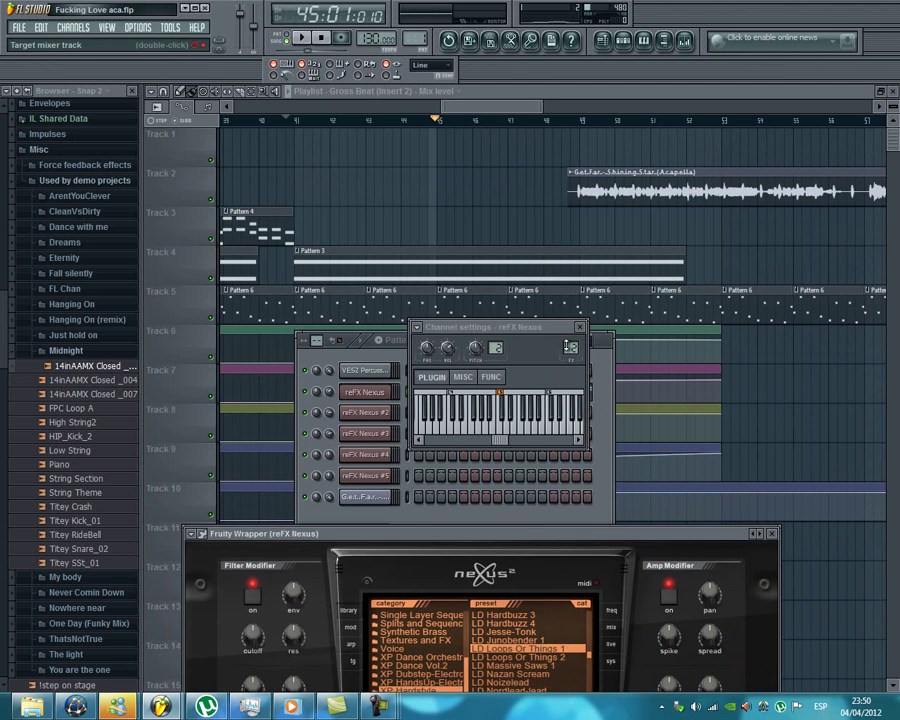
double_click(570, 347)
click(597, 421)
click(597, 421)
click(590, 416)
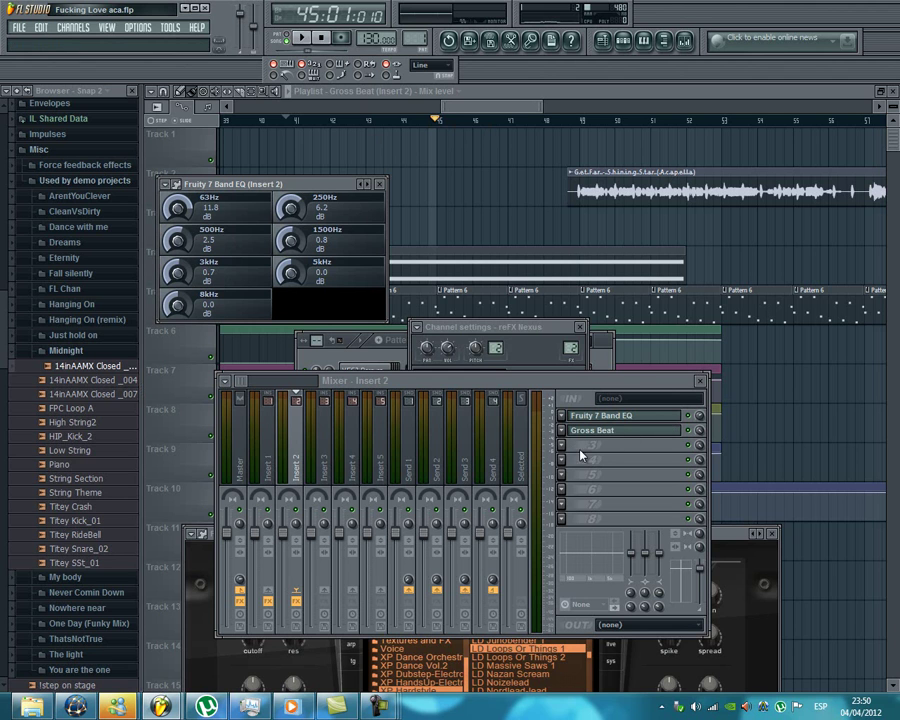
Play the project from just before bar 41 until past bar 66, and stop playback.
drag(474, 106, 457, 105)
click(388, 121)
key(space)
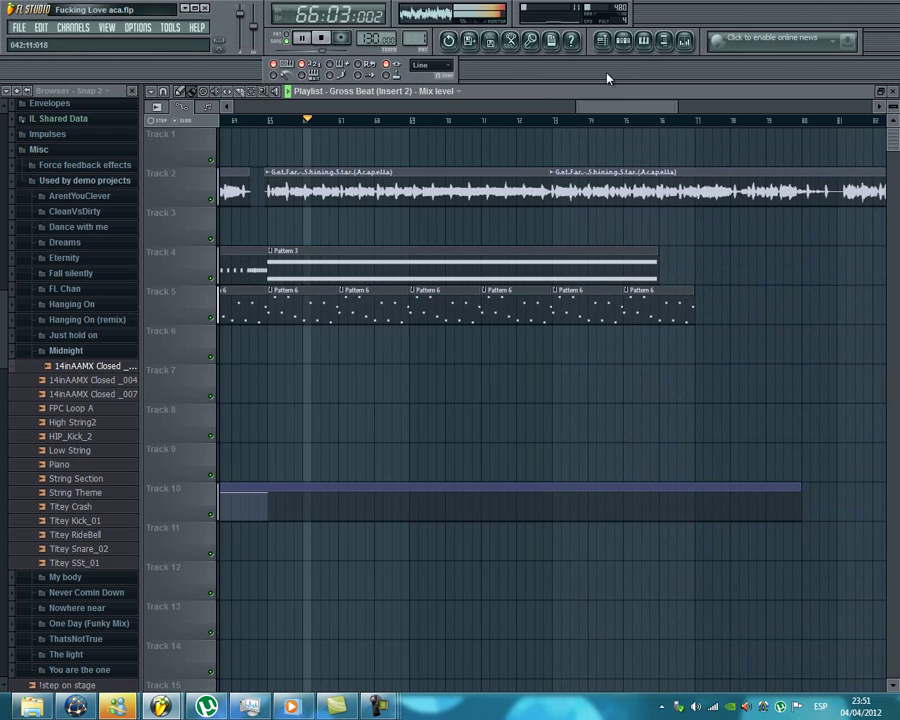
click(323, 48)
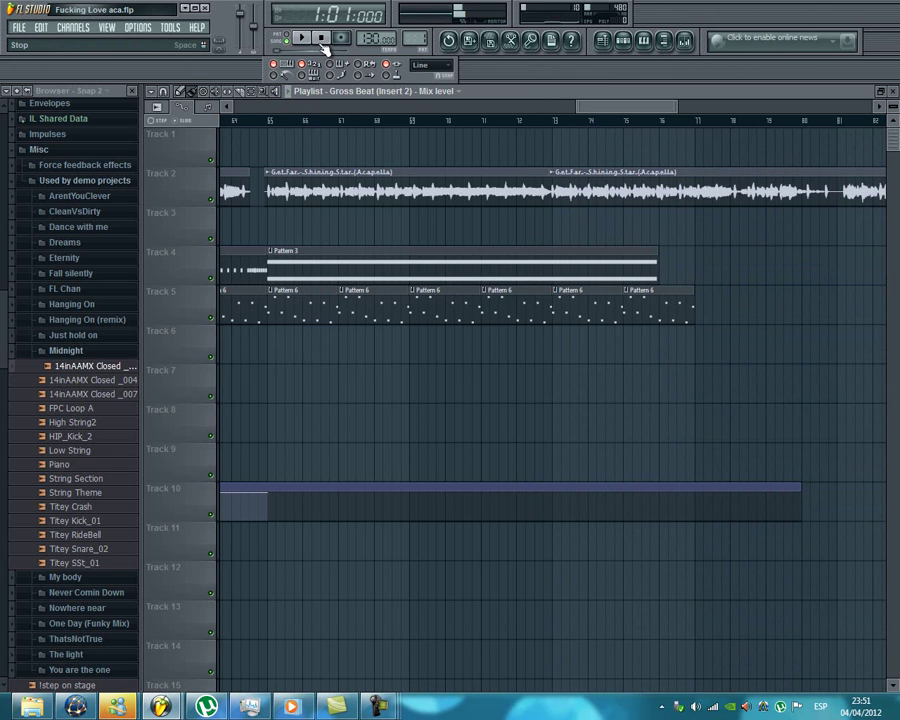